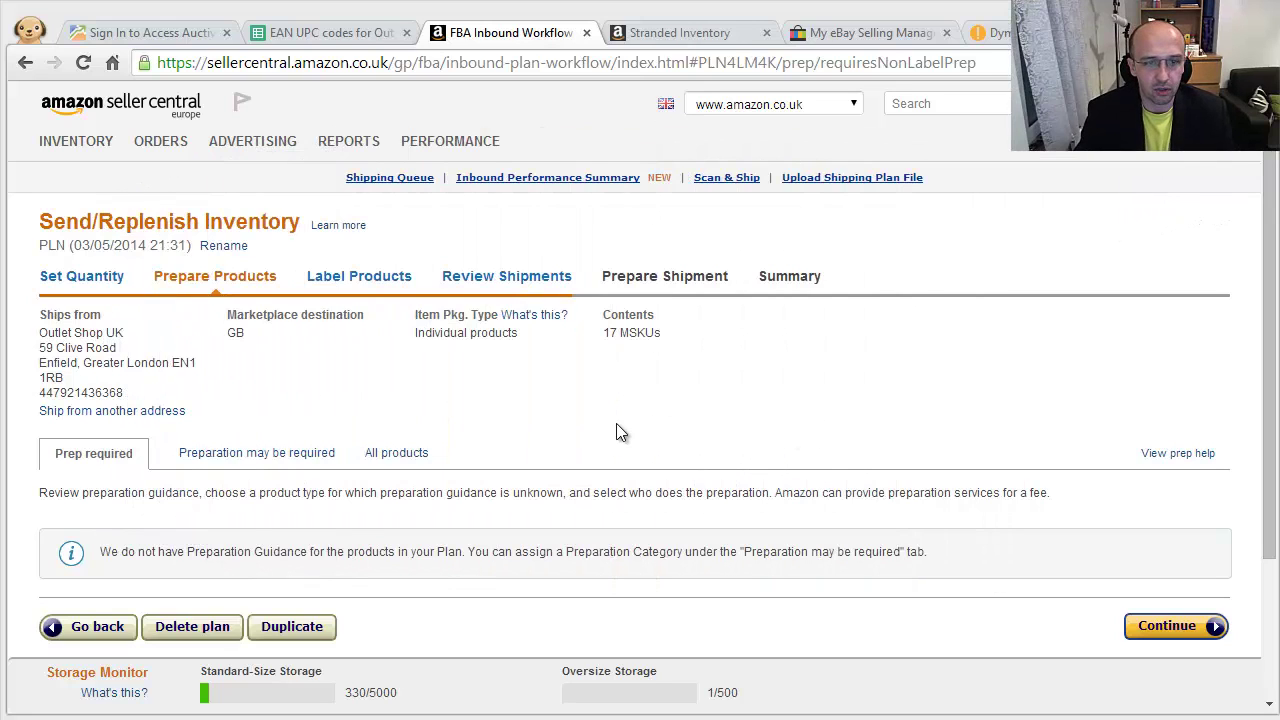
Step: Advance the shipping plan to the Label Products step
left_click(1166, 627)
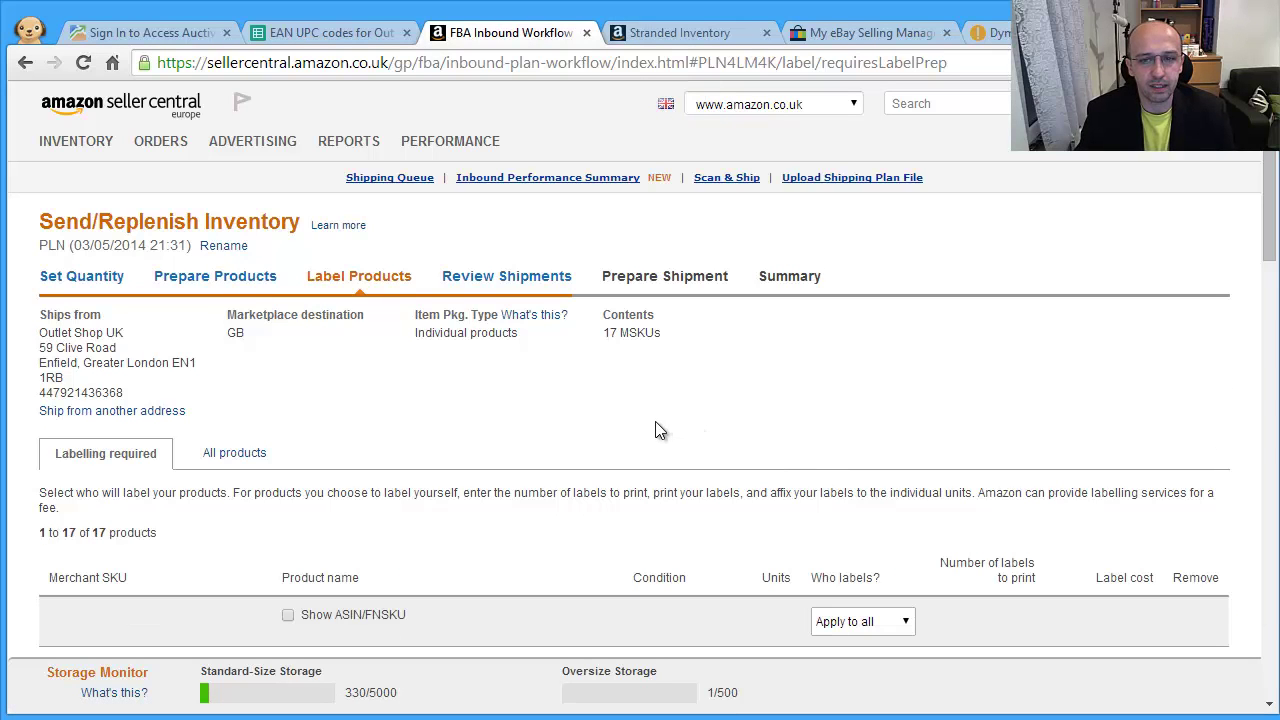
scroll(660, 430, "down", 1)
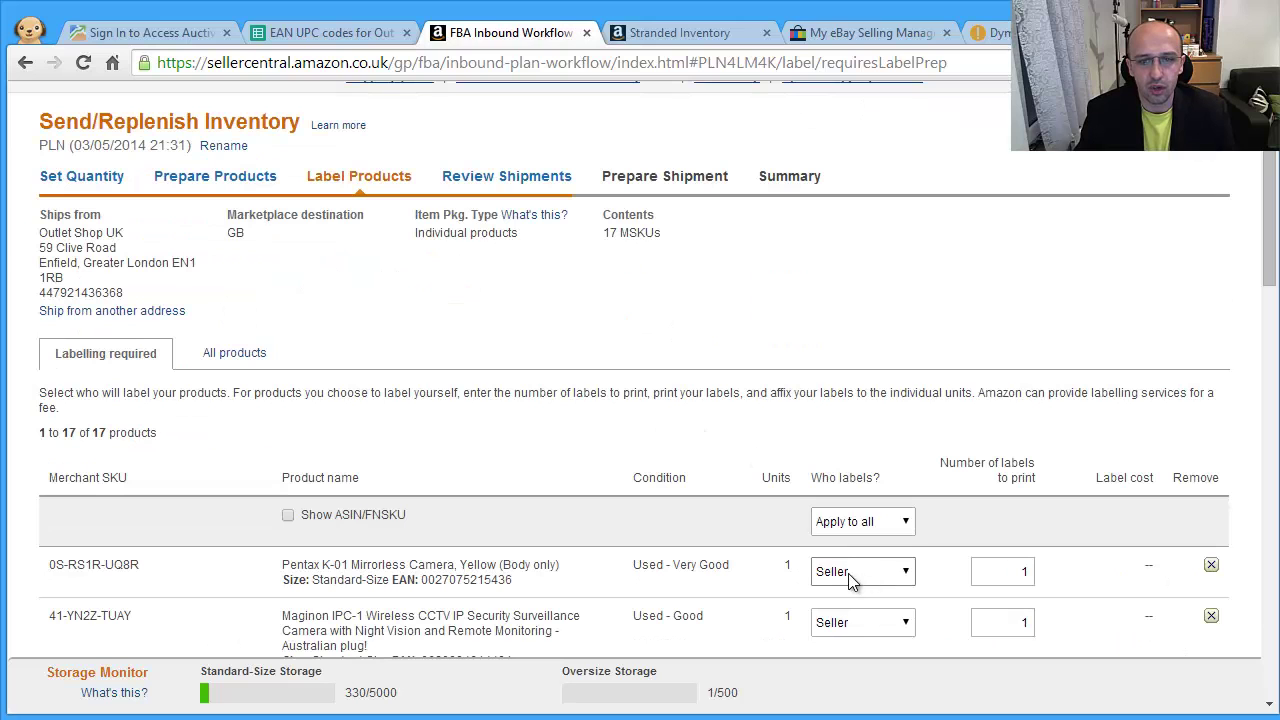
scroll(783, 493, "down", 2)
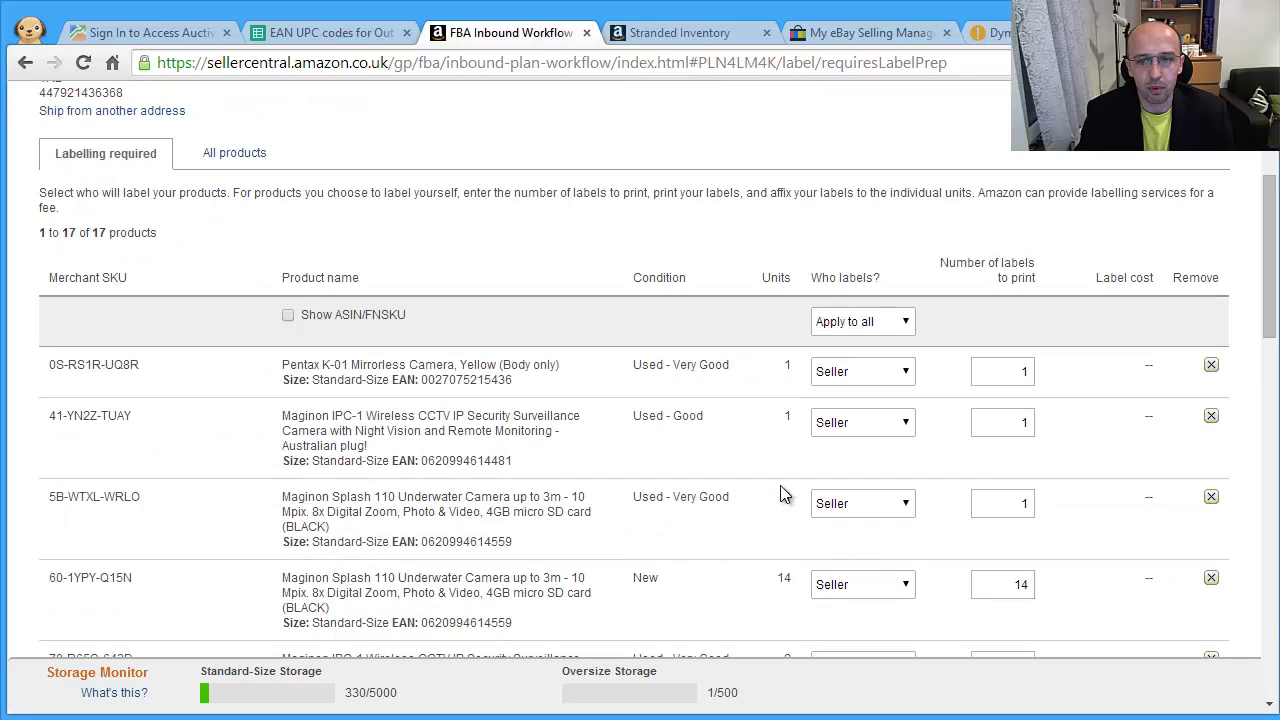
scroll(993, 345, "down", 2)
scroll(993, 370, "up", 1)
scroll(985, 400, "down", 1)
Step: Set 1 label each for 60-1YPY-Q15N, the following product, J0-SBTL-MGCW and M9-5HLA-LKP0
double_click(1011, 380)
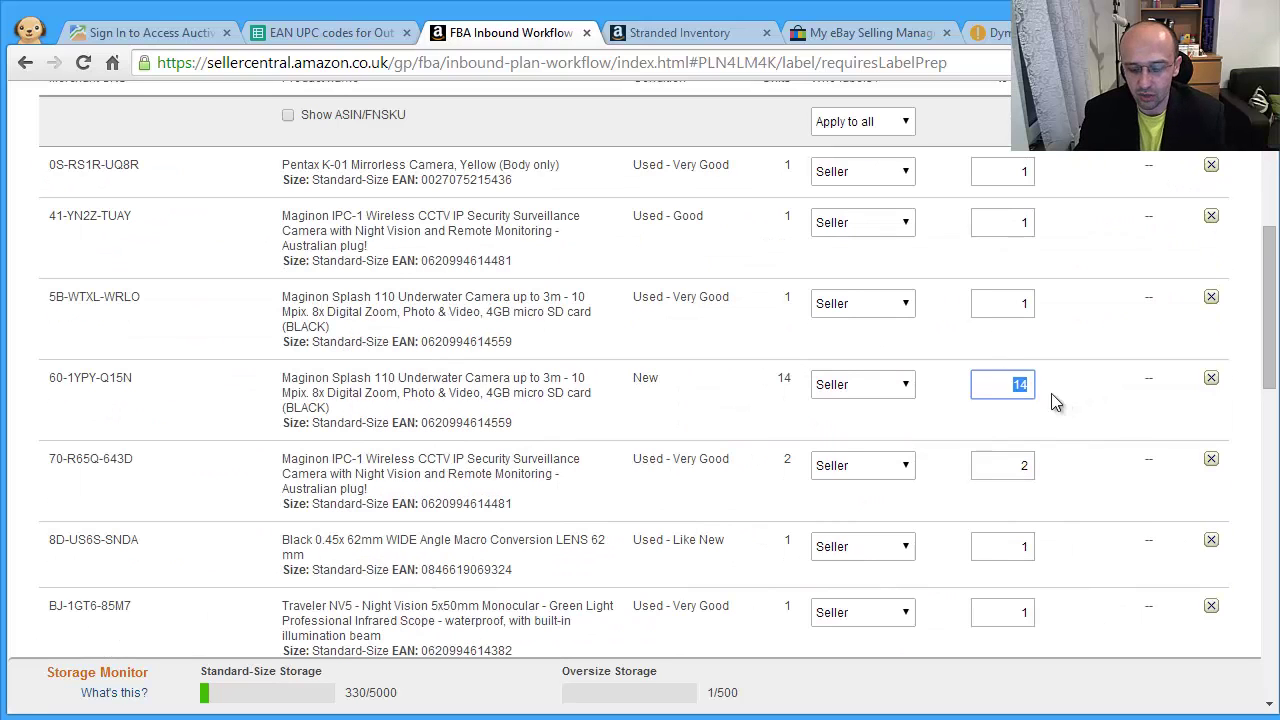
type("1")
key("Tab")
type("1")
scroll(1000, 463, "down", 4)
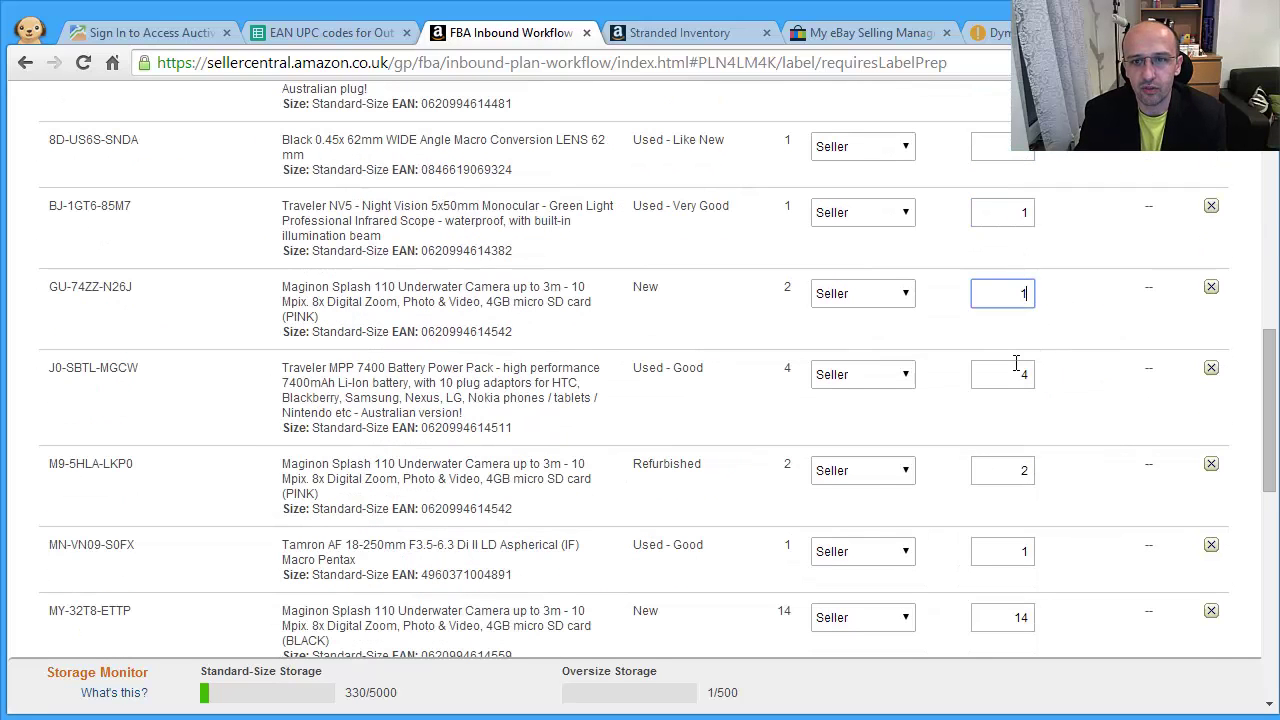
double_click(1016, 372)
type("1")
scroll(1030, 384, "down", 1)
double_click(1022, 371)
type("1")
Step: Set MY-32T8-ETTP, PF-1A7M-12JL, Q7-IFCS-DY5O, QL-6N7B-KDWJ and TG-E22K-D1N0 to 1 label, totalling 17
scroll(1020, 405, "down", 1)
double_click(1018, 414)
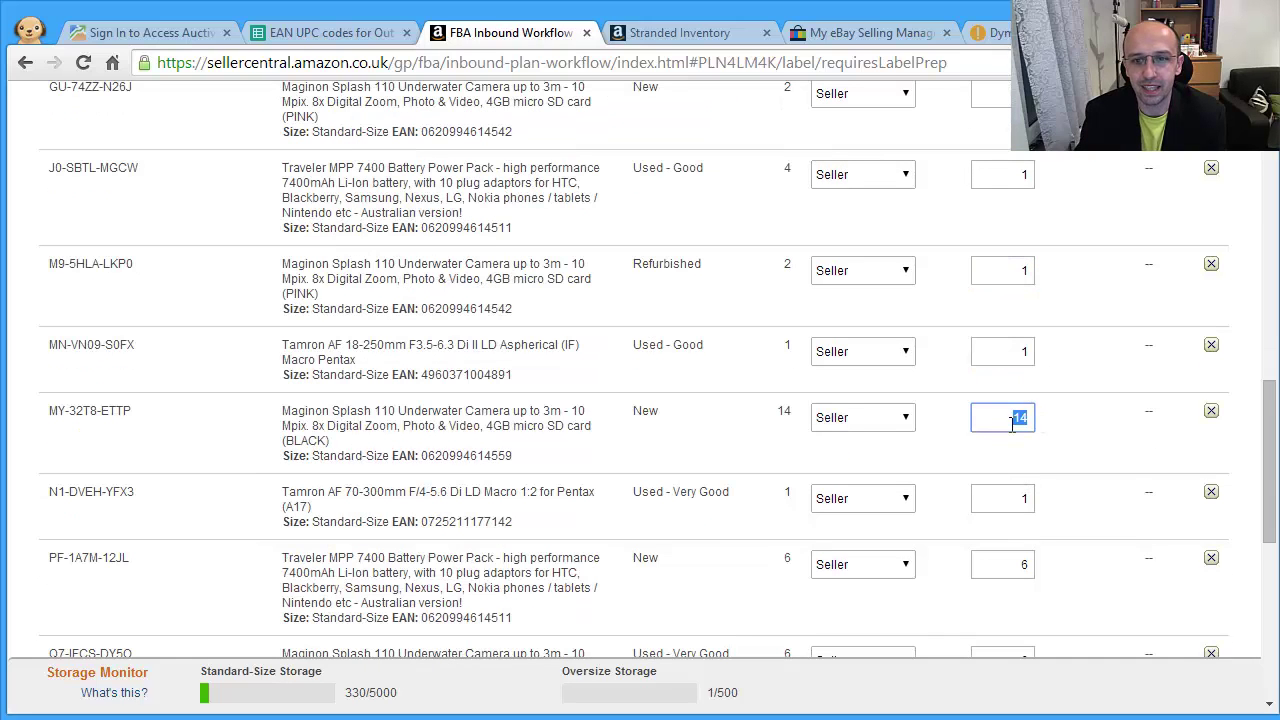
type("1")
scroll(1010, 433, "down", 2)
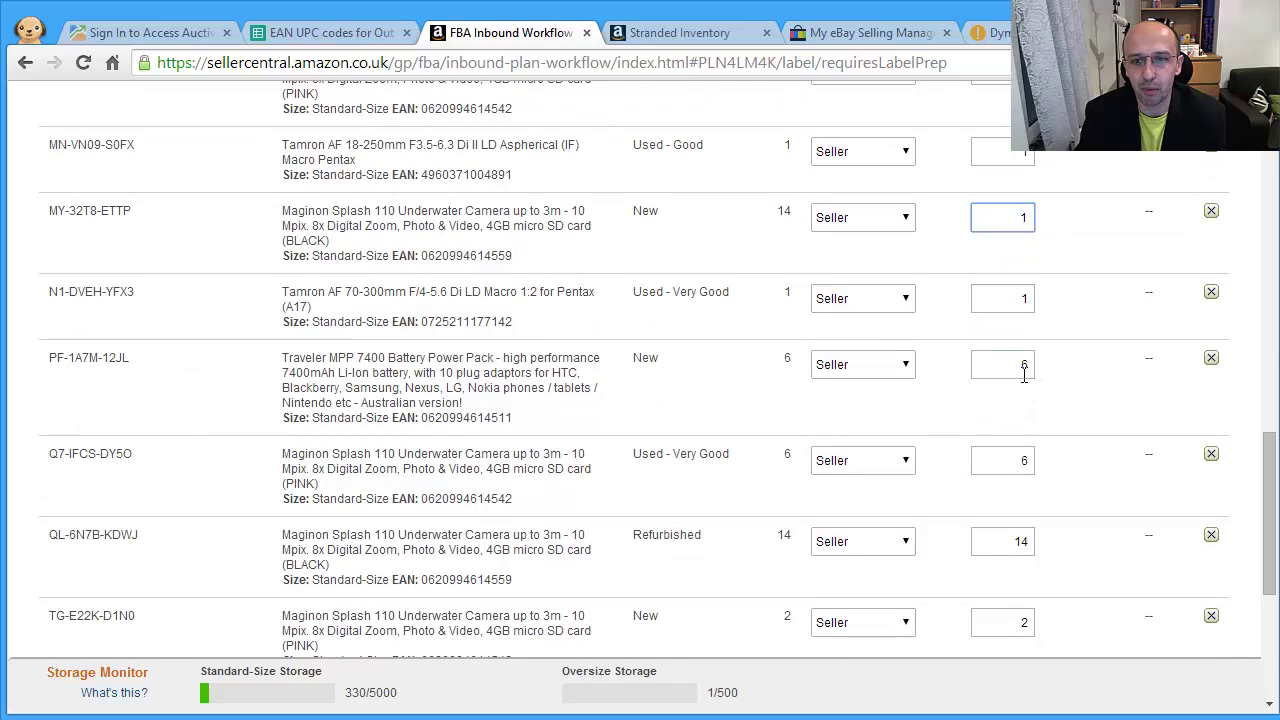
double_click(1024, 370)
type("1")
scroll(1011, 409, "down", 1)
double_click(1011, 363)
double_click(1010, 440)
type("1")
double_click(1030, 521)
type("1")
left_click(989, 572)
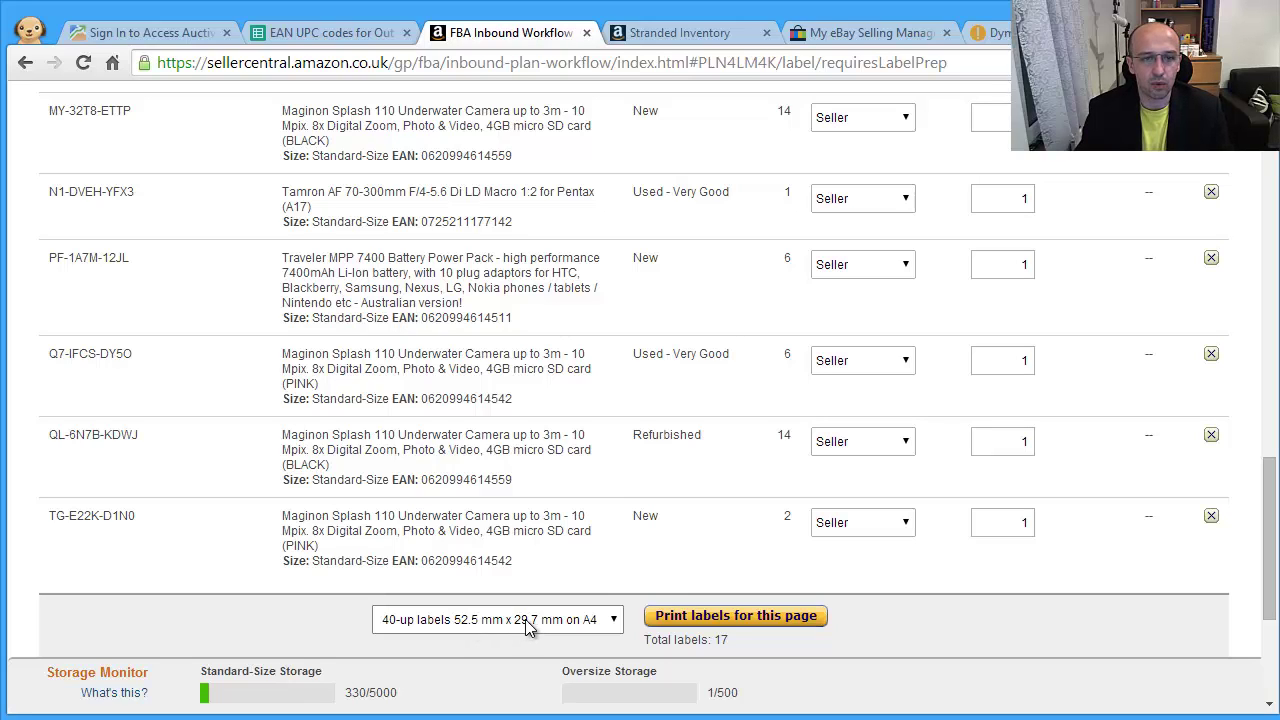
Step: Choose the 40-up 52.5 mm x 29.7 mm A4 label format and download the labels PDF
left_click(613, 622)
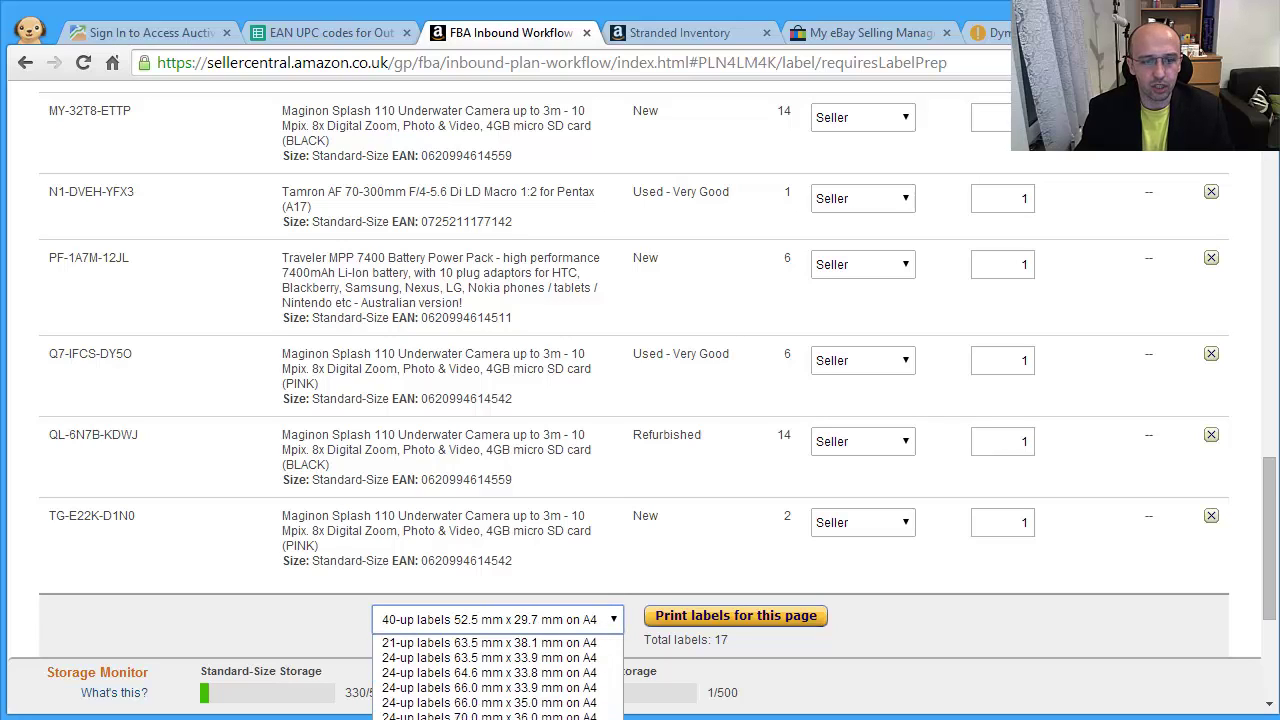
left_click(500, 657)
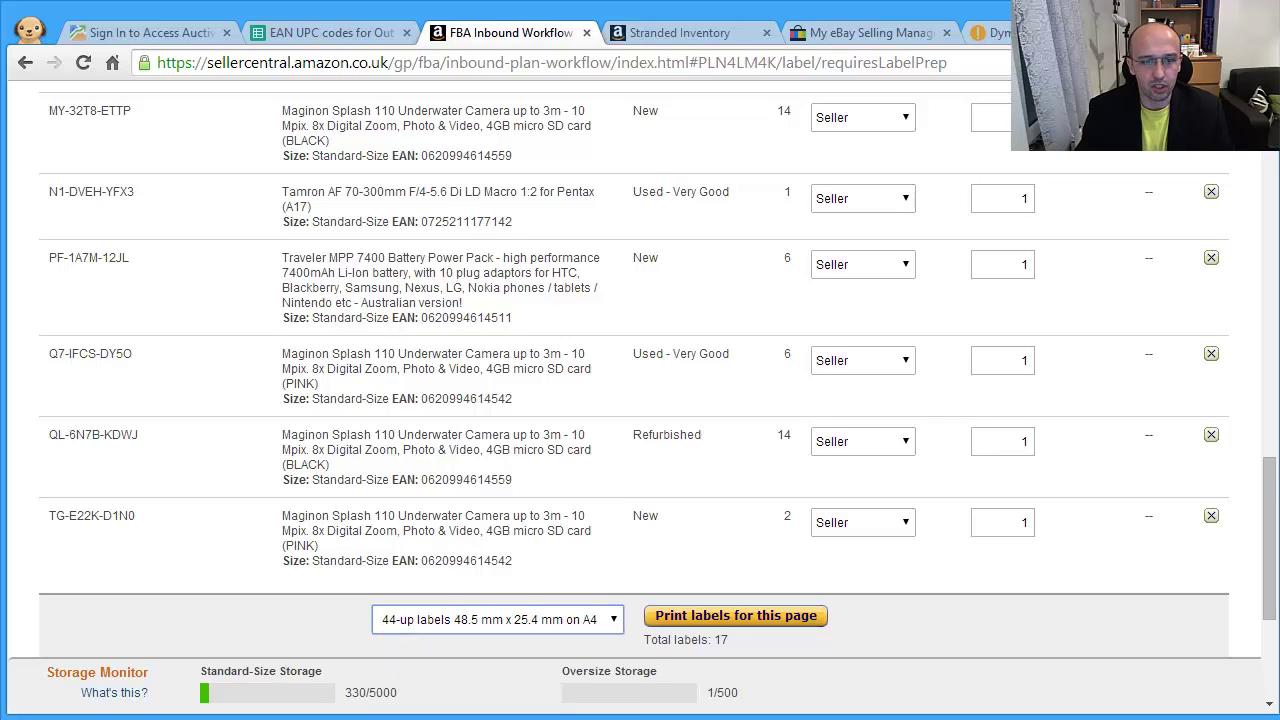
left_click(560, 622)
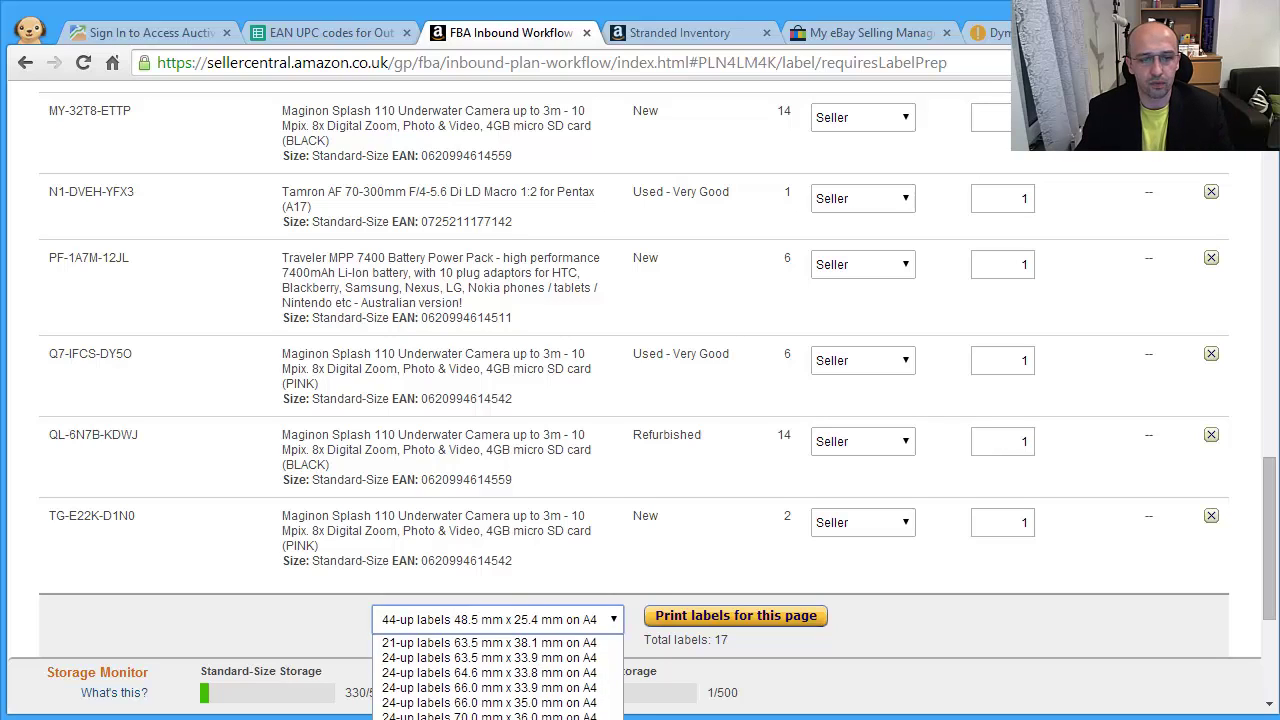
left_click(490, 716)
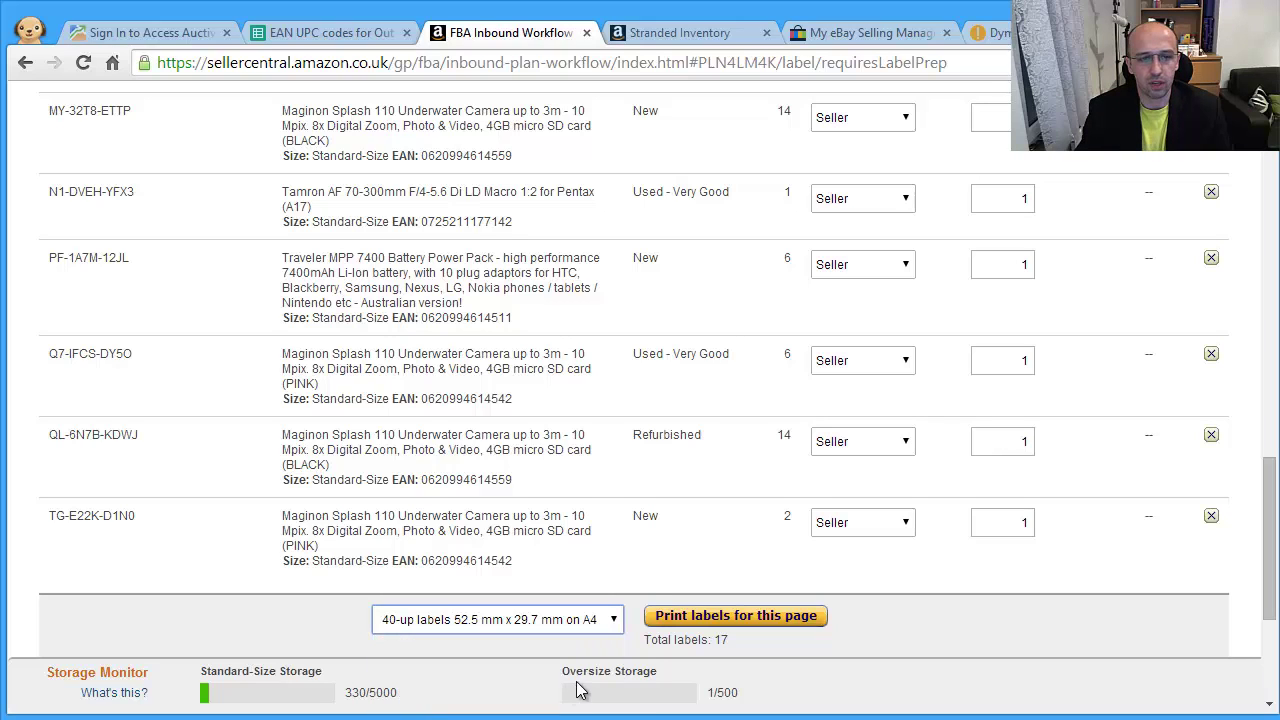
left_click(793, 617)
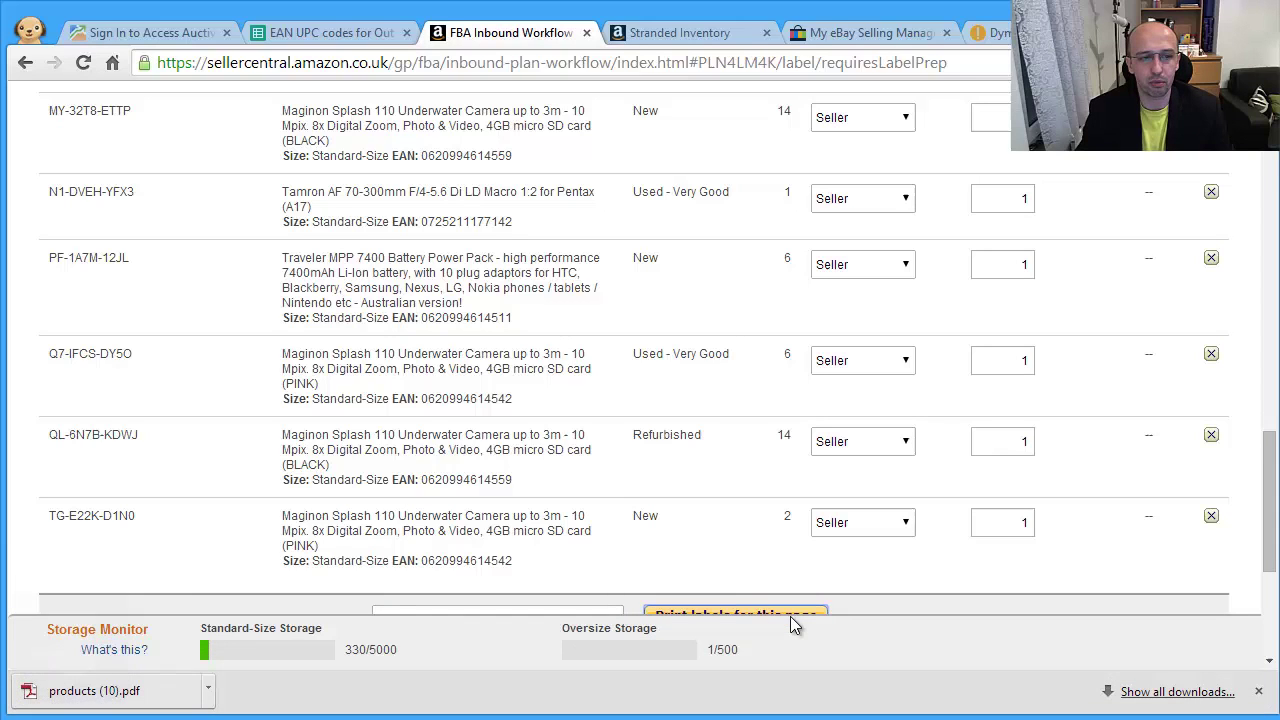
Step: Open the downloaded labels PDF in Adobe Reader and move its Print dialog higher
left_click(209, 692)
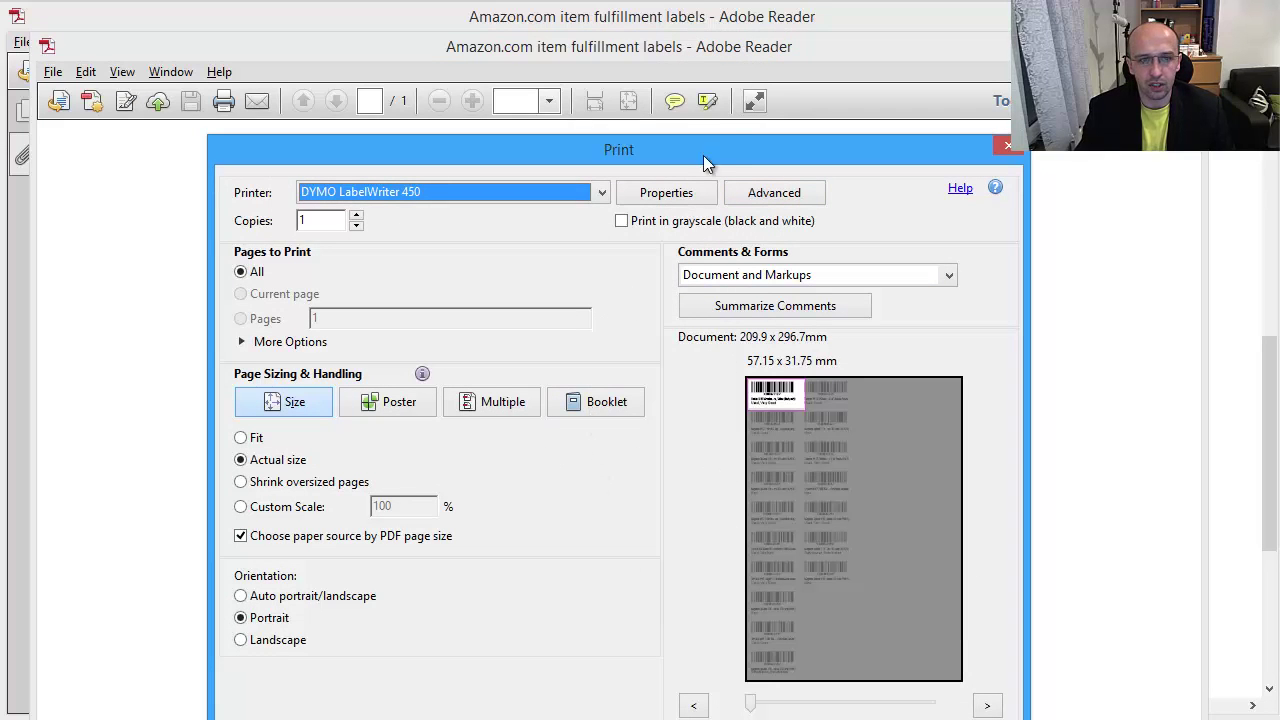
left_click_drag(732, 153, 739, 50)
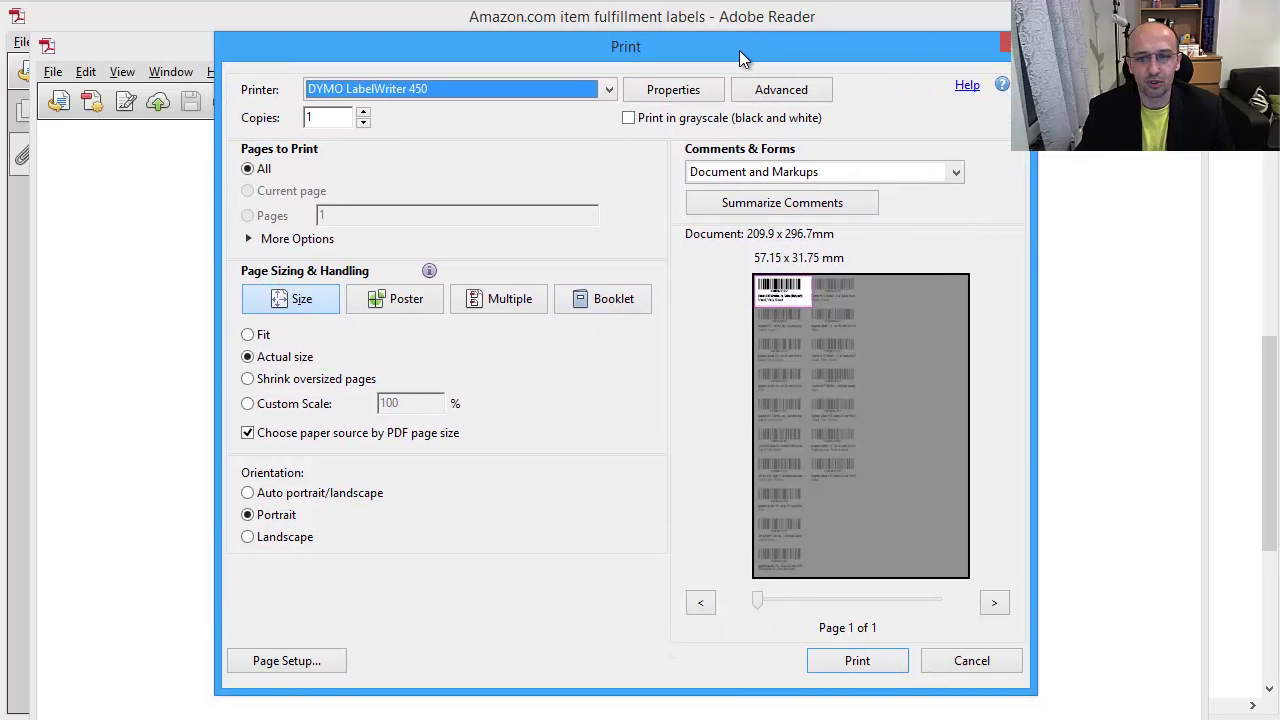
Step: Cancel the Print dialog and enlarge the Reader window
left_click(970, 660)
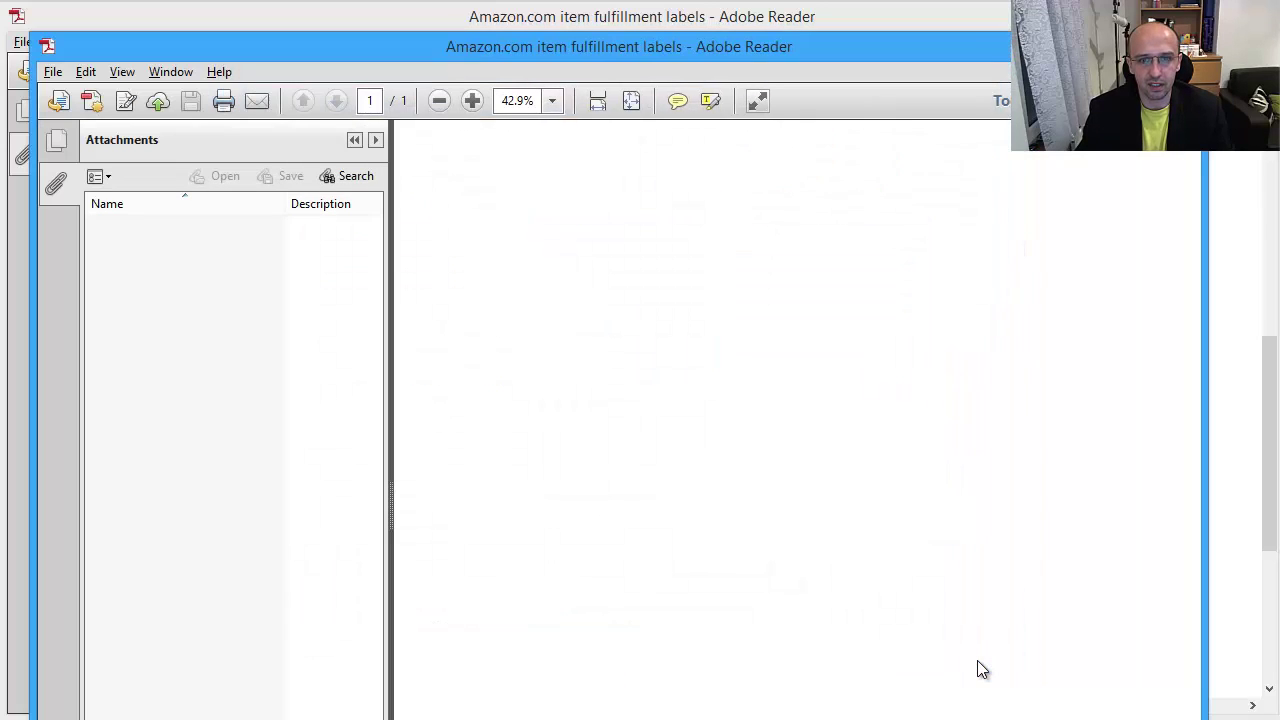
left_click_drag(958, 47, 928, 18)
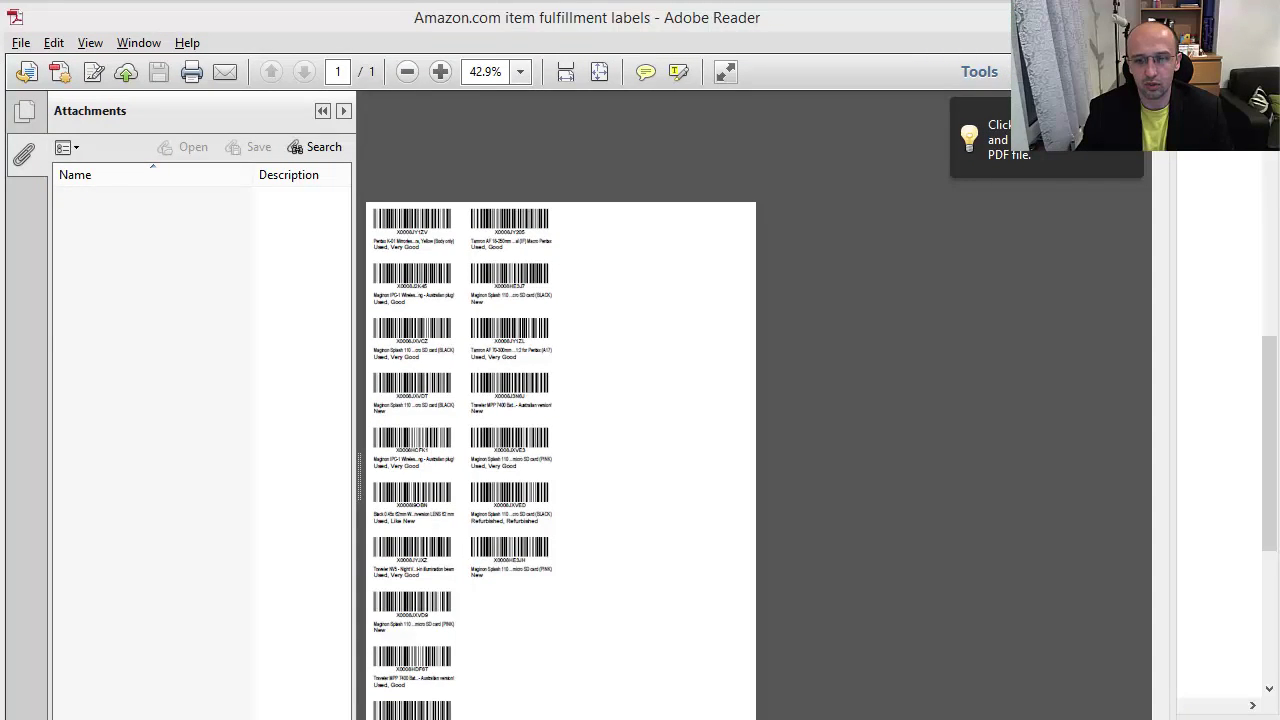
left_click_drag(1170, 718, 1278, 719)
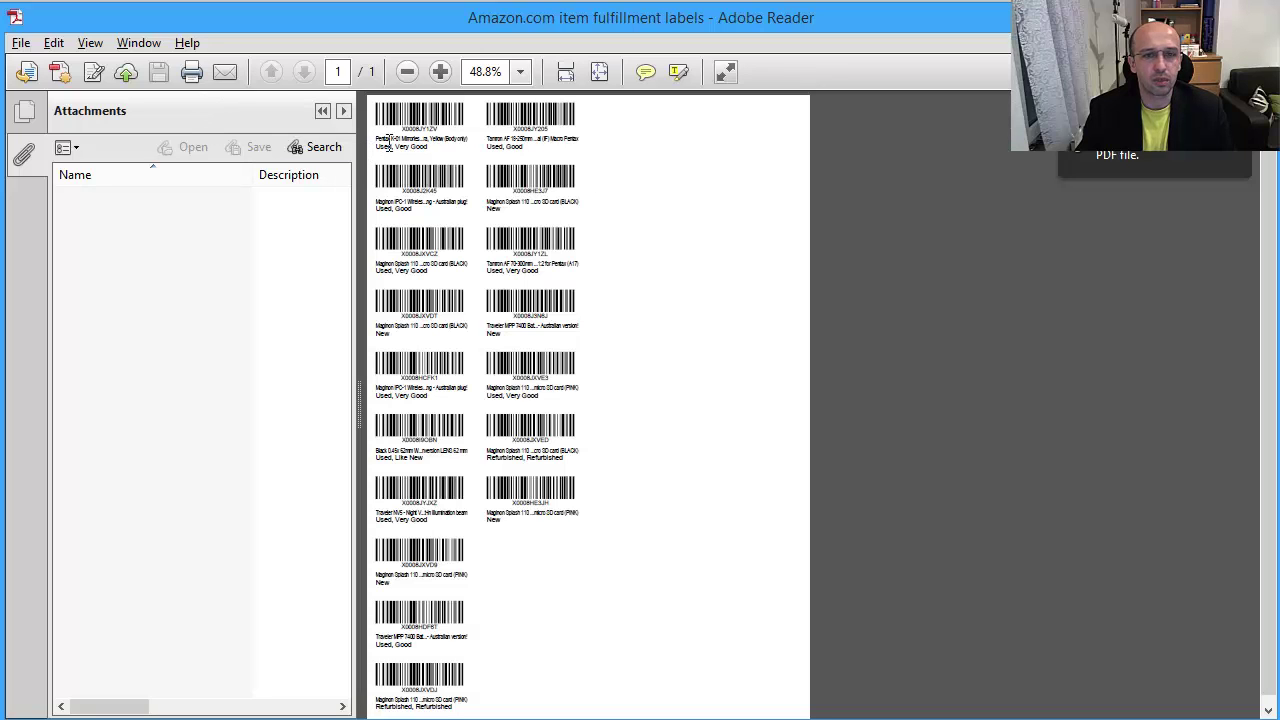
Step: Zoom the label sheet to fit width at 125% so product names read clearly
left_click(597, 75)
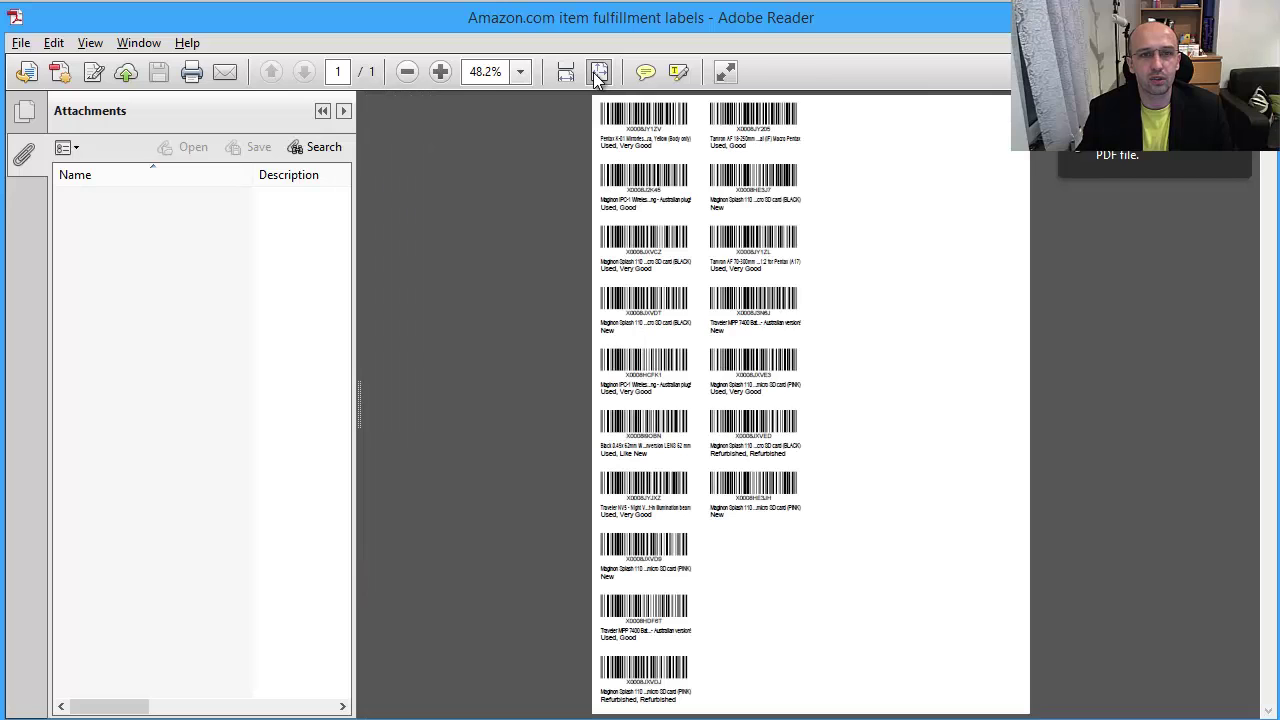
left_click(566, 73)
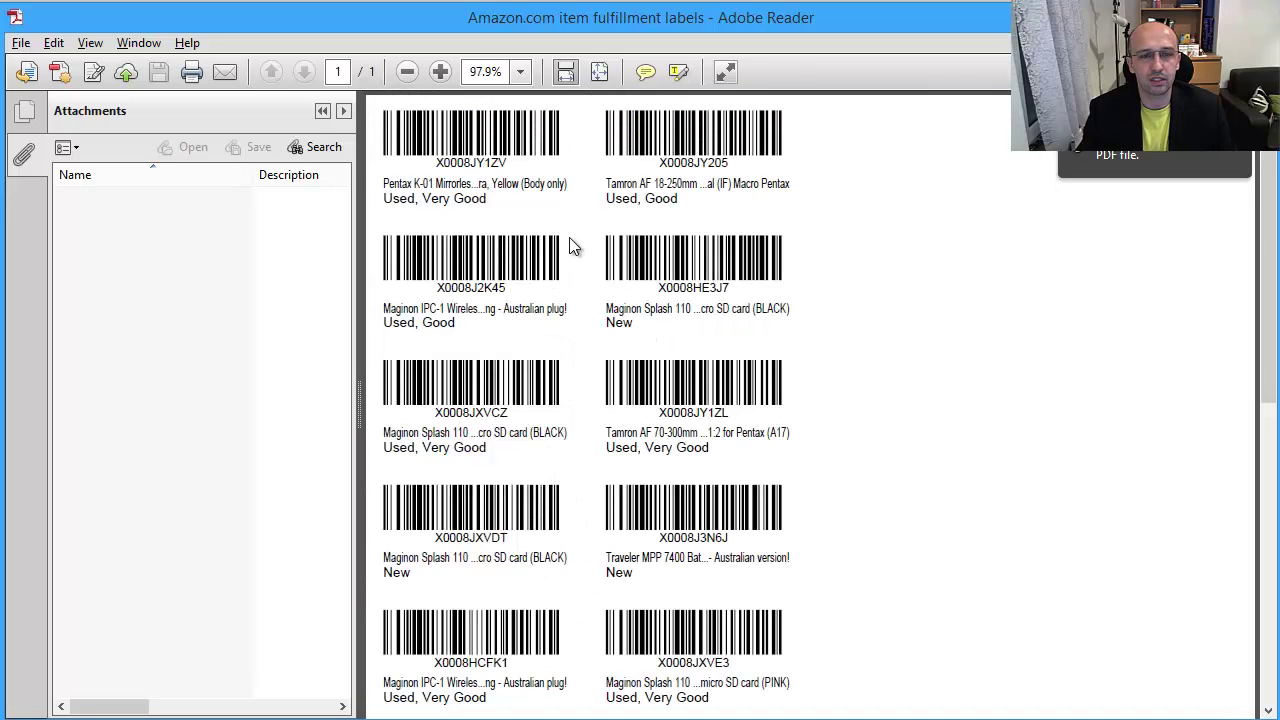
key("ctrl+equal")
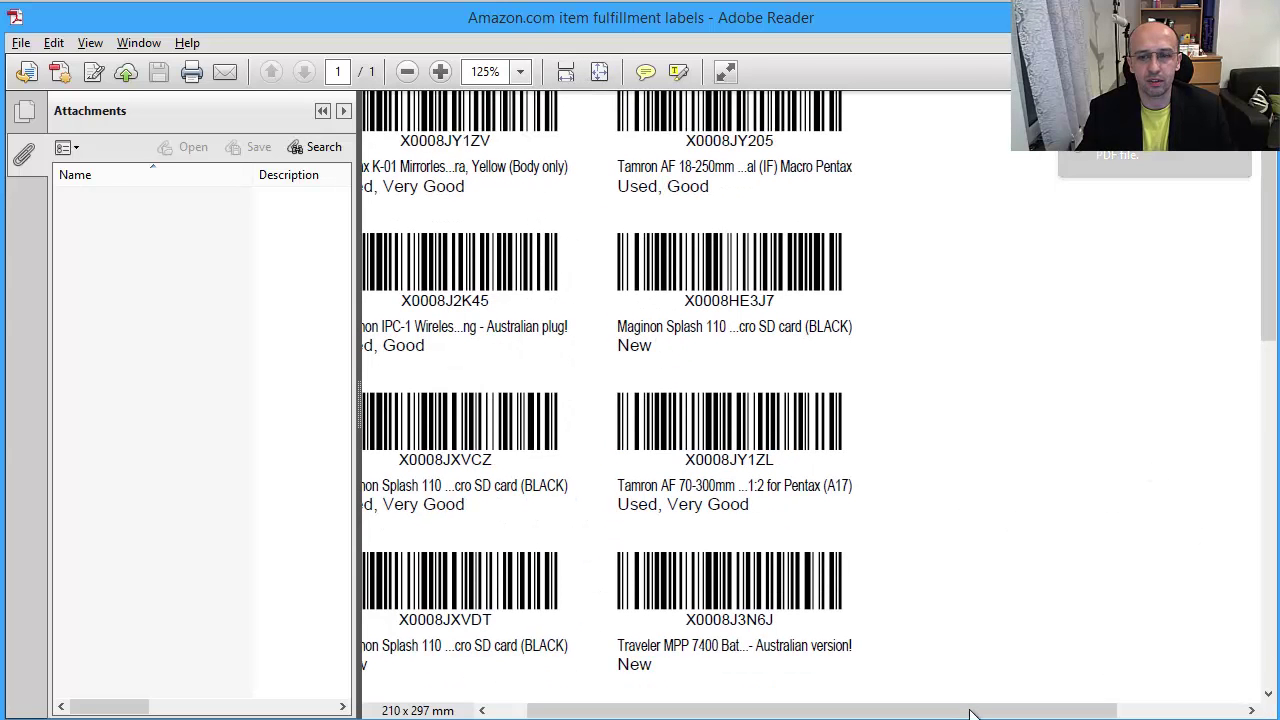
left_click_drag(971, 711, 838, 716)
scroll(926, 545, "up", 1)
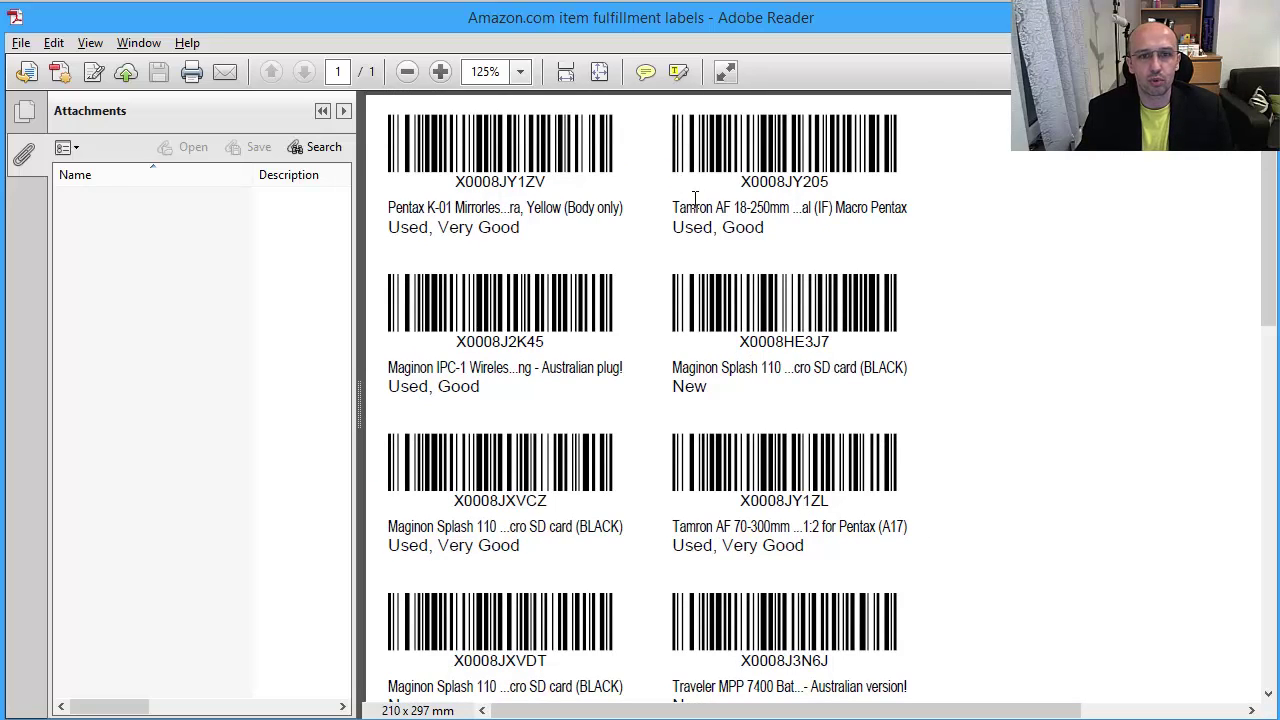
left_click_drag(678, 207, 916, 224)
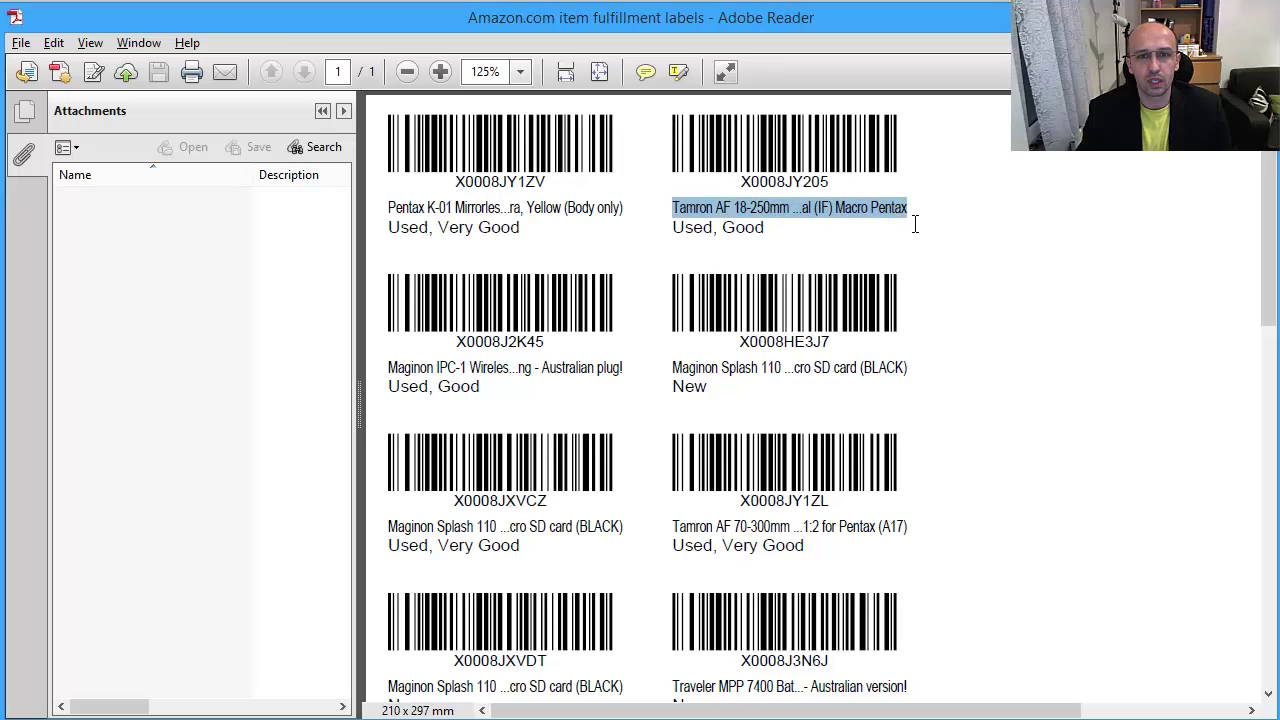
left_click(838, 250)
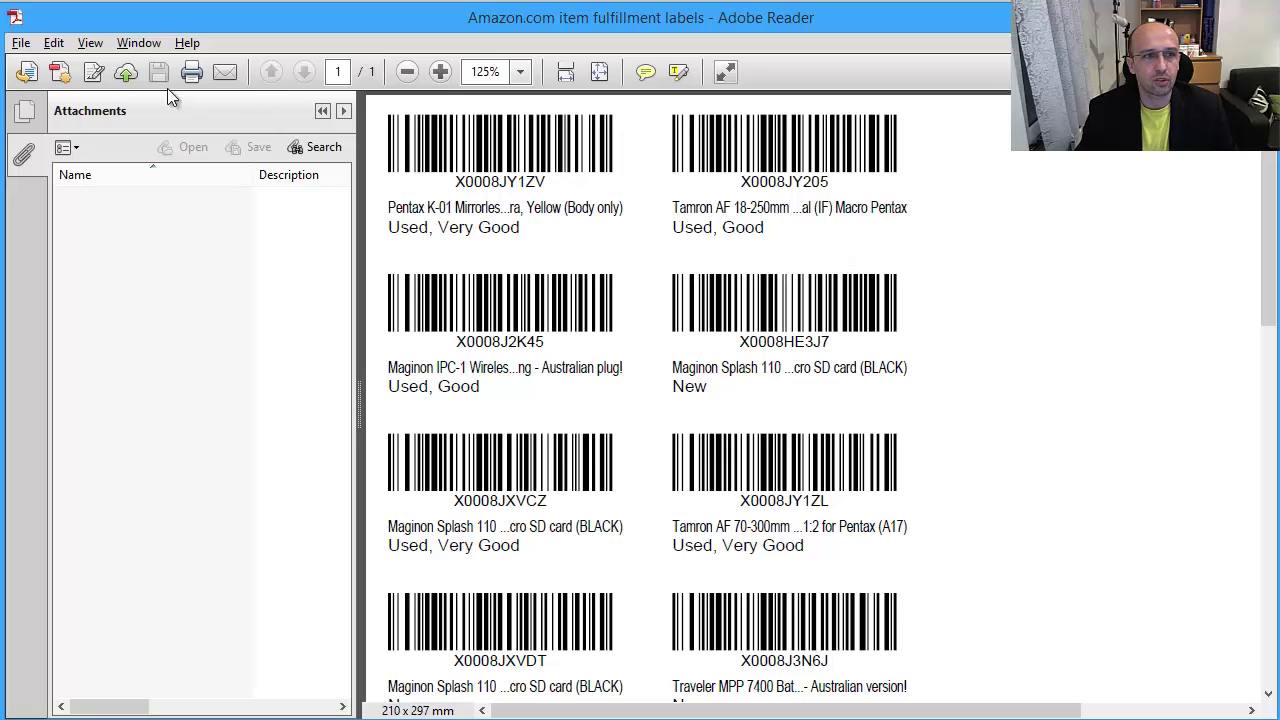
Step: Use Take a Snapshot to capture only the Tamron X0008JY205 label
left_click(20, 44)
mouse_move(52, 43)
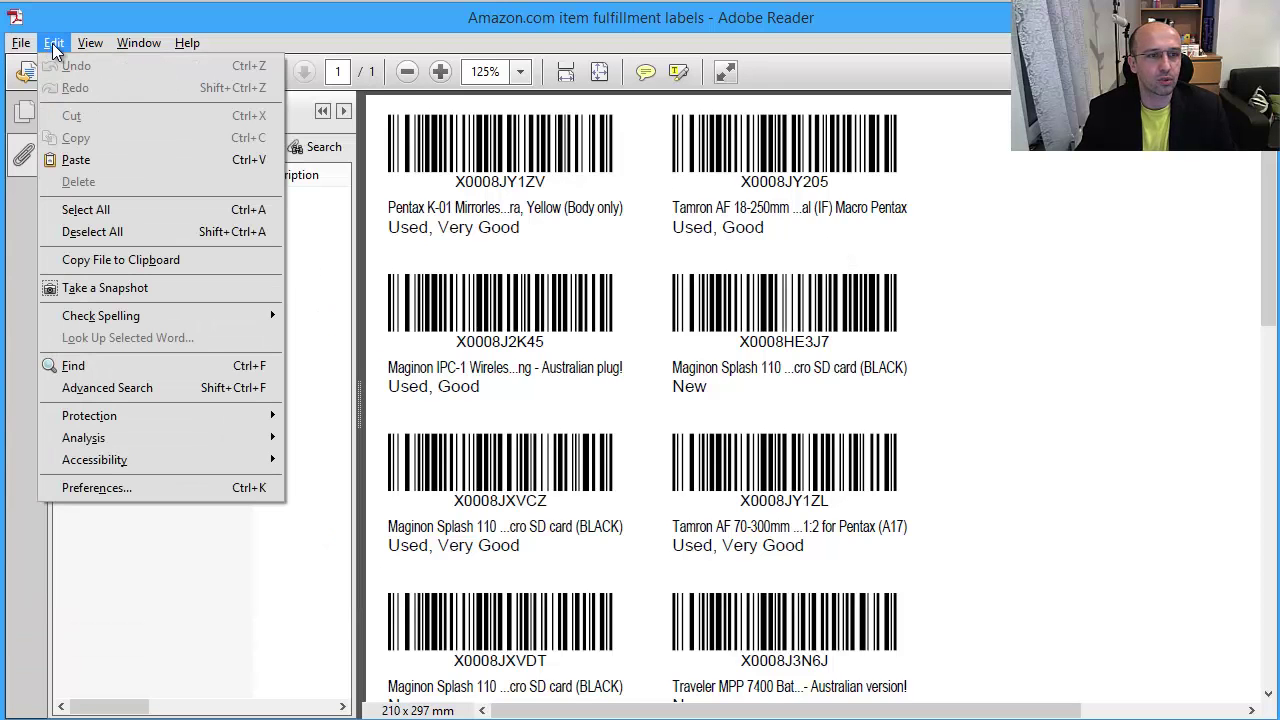
left_click(154, 286)
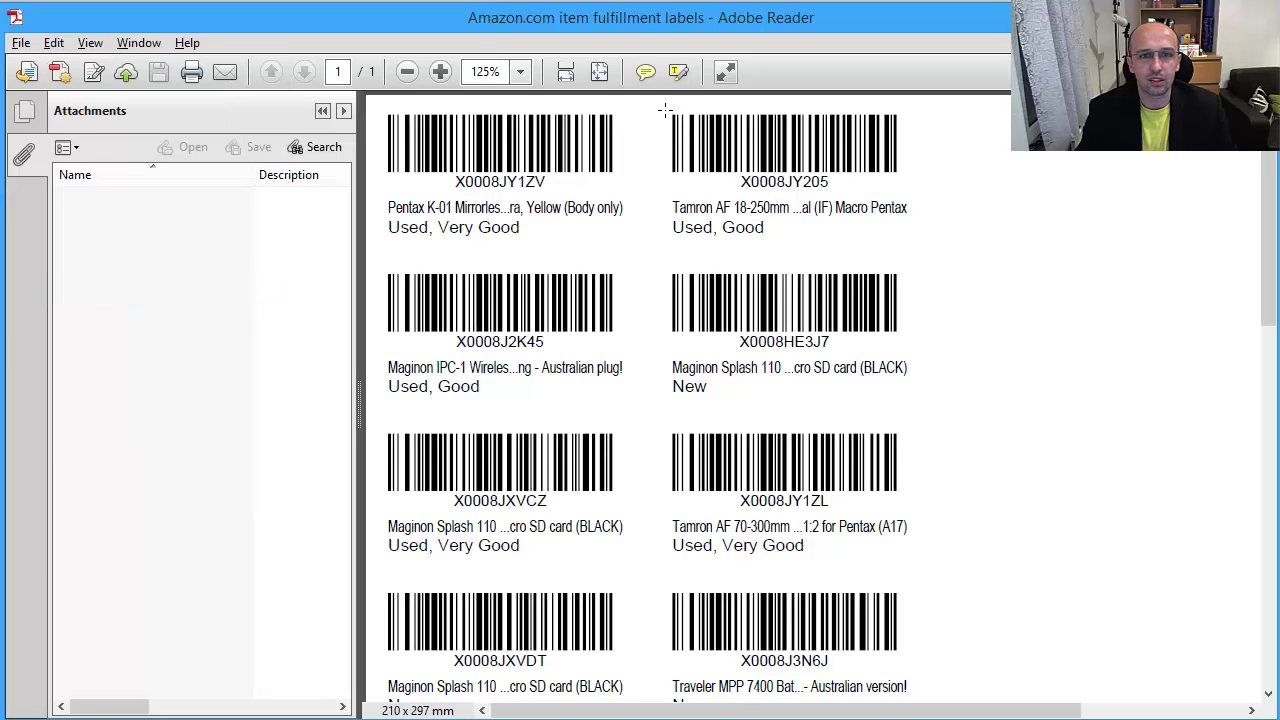
left_click_drag(665, 110, 920, 246)
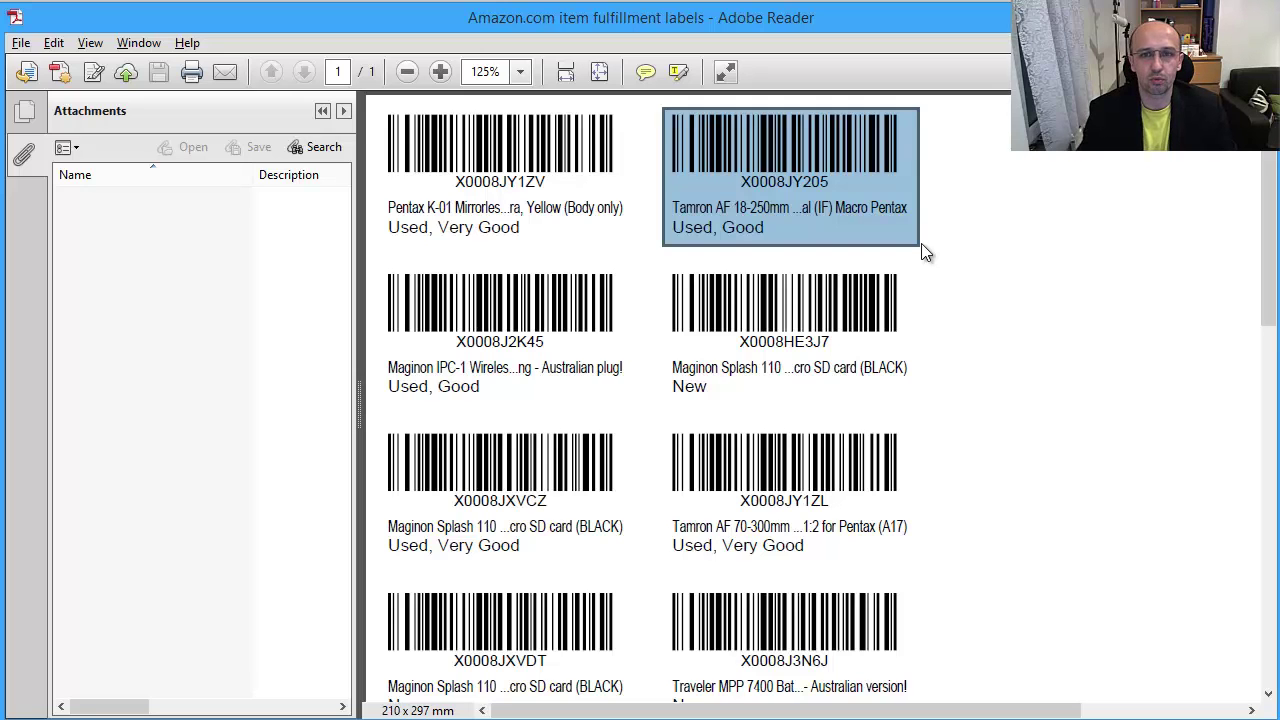
Step: Print the snapshot label with page sizing set to Actual Size
key("ctrl+p")
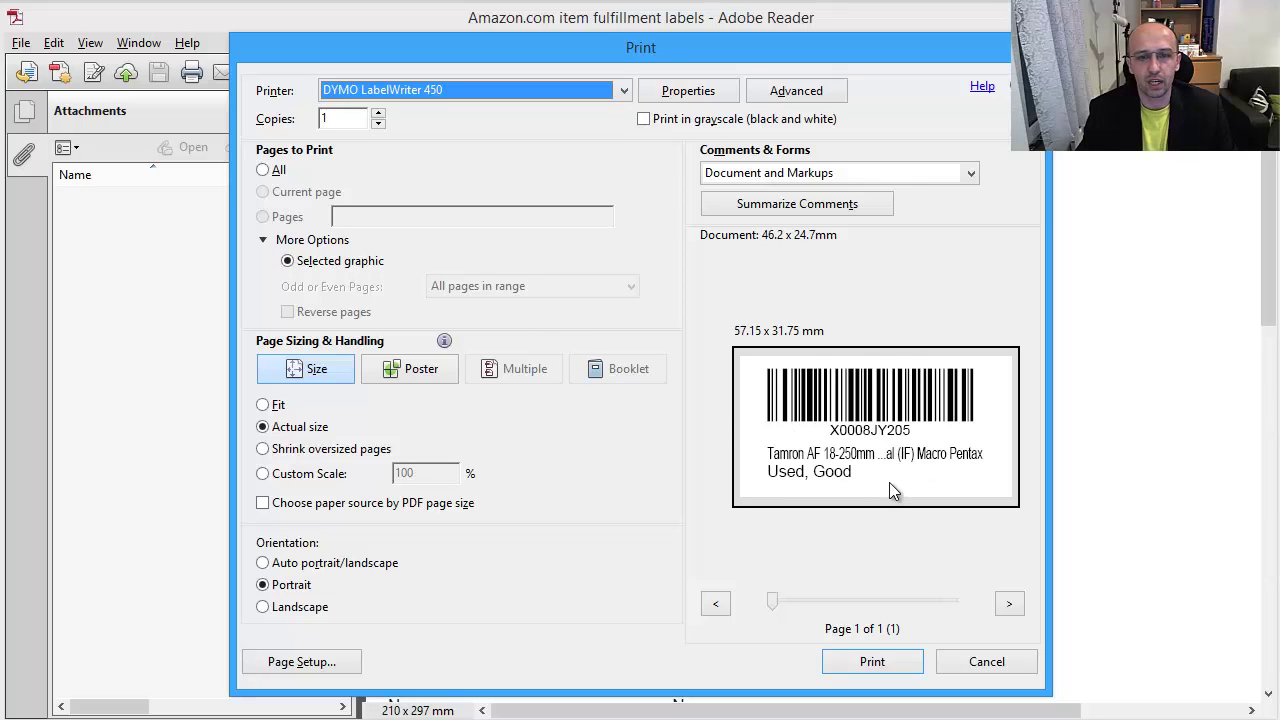
left_click(264, 407)
left_click(263, 450)
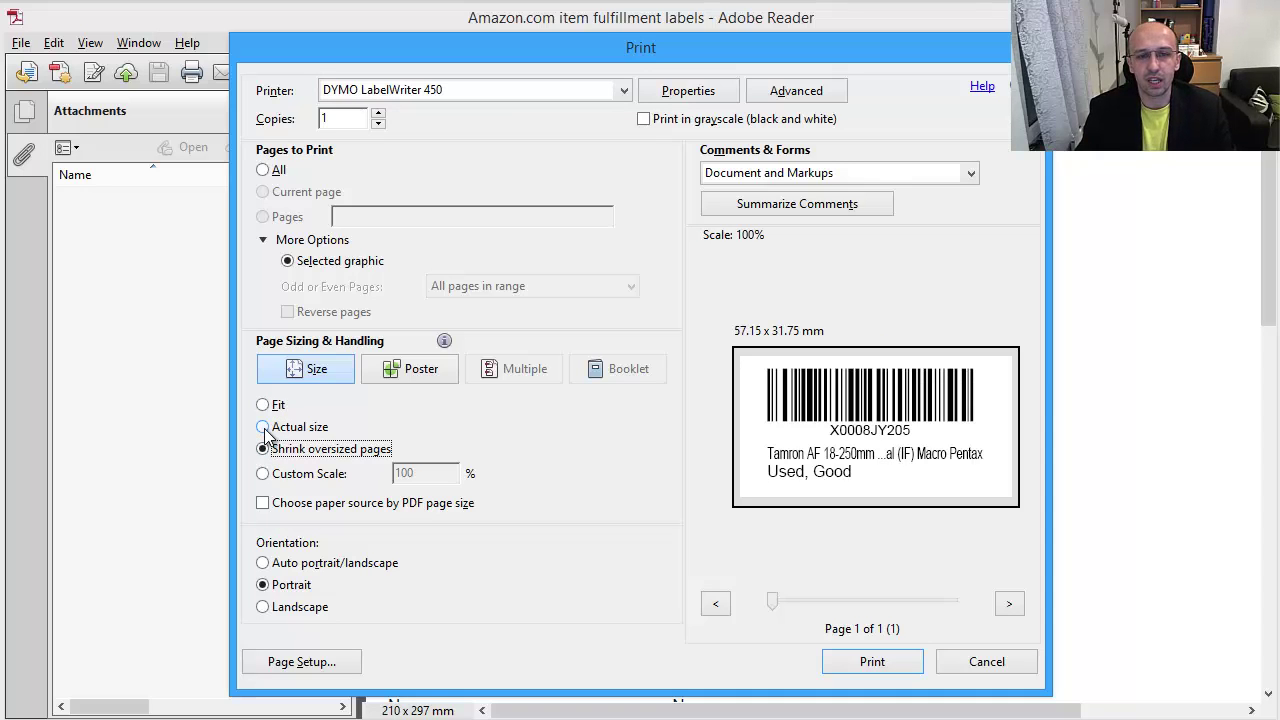
left_click(268, 430)
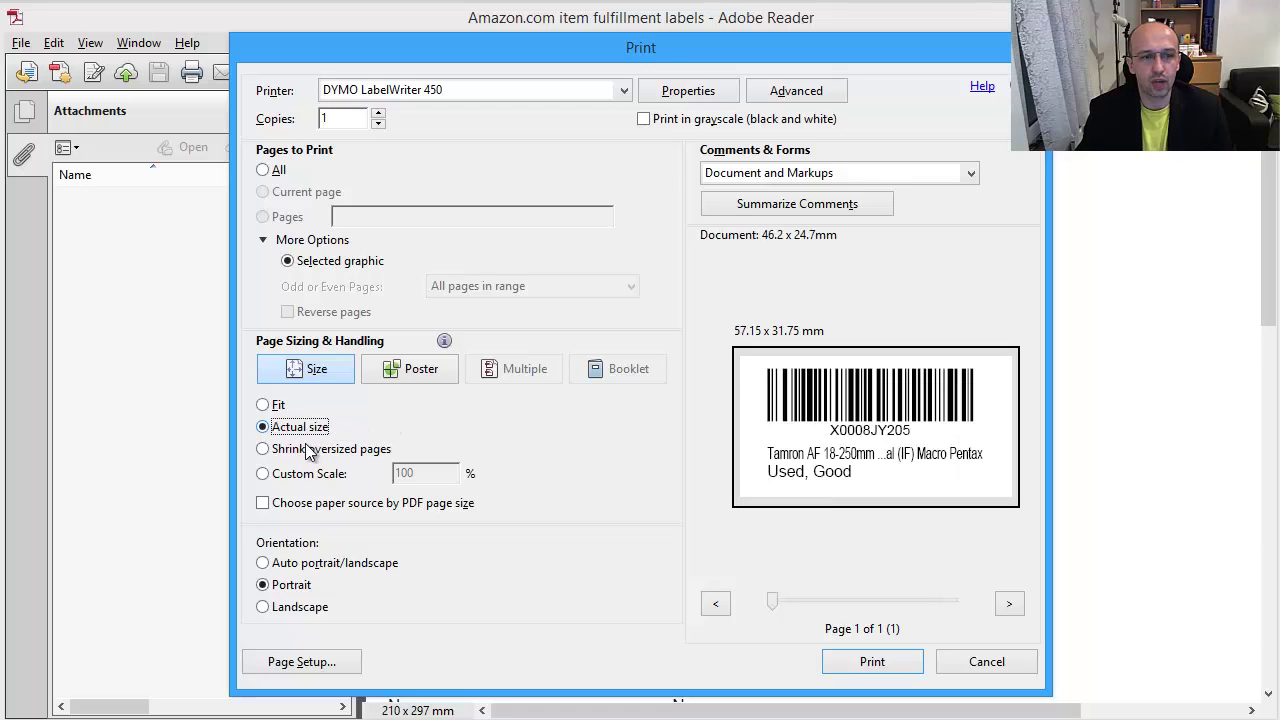
Step: Set the label's print orientation to Portrait
left_click(308, 563)
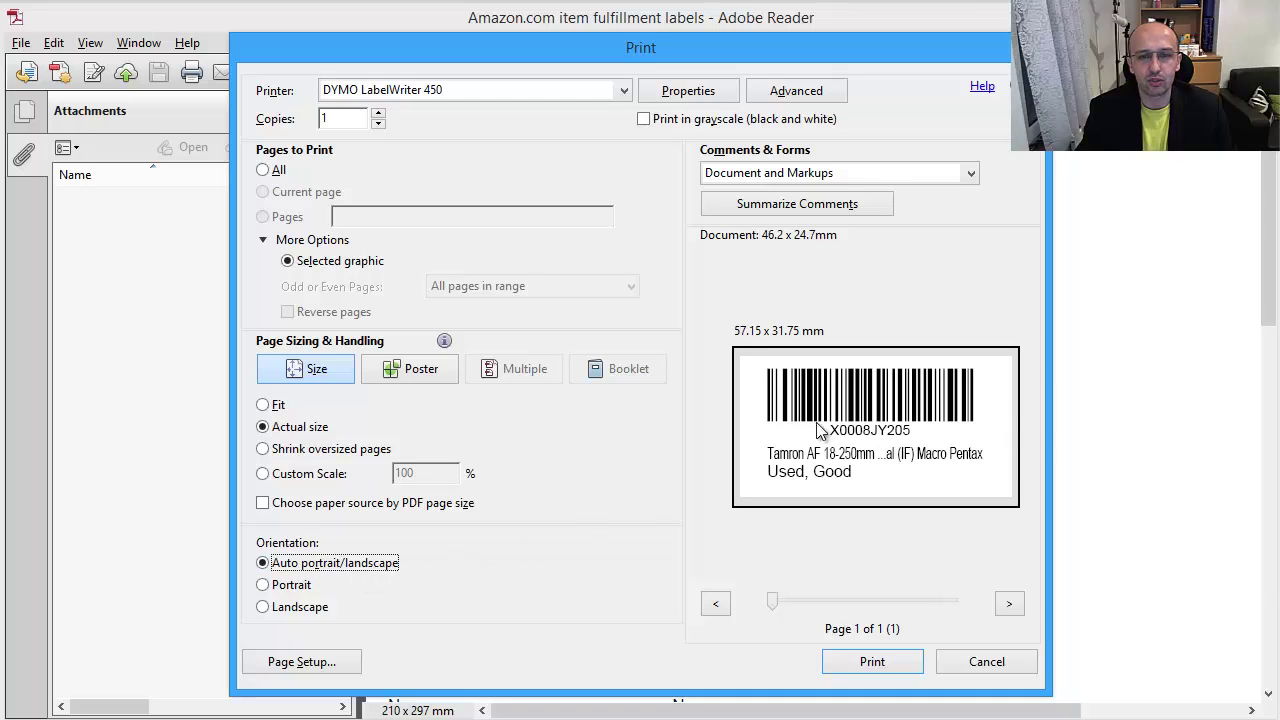
left_click(291, 590)
left_click(294, 606)
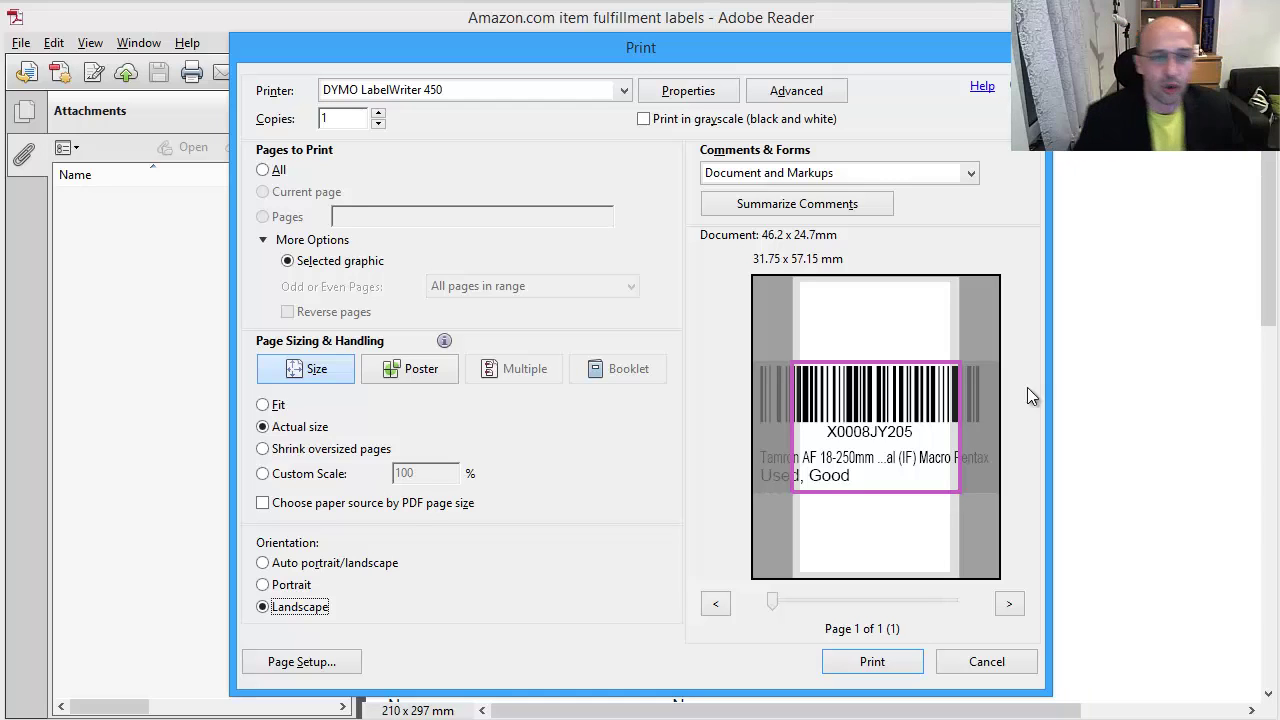
left_click(310, 586)
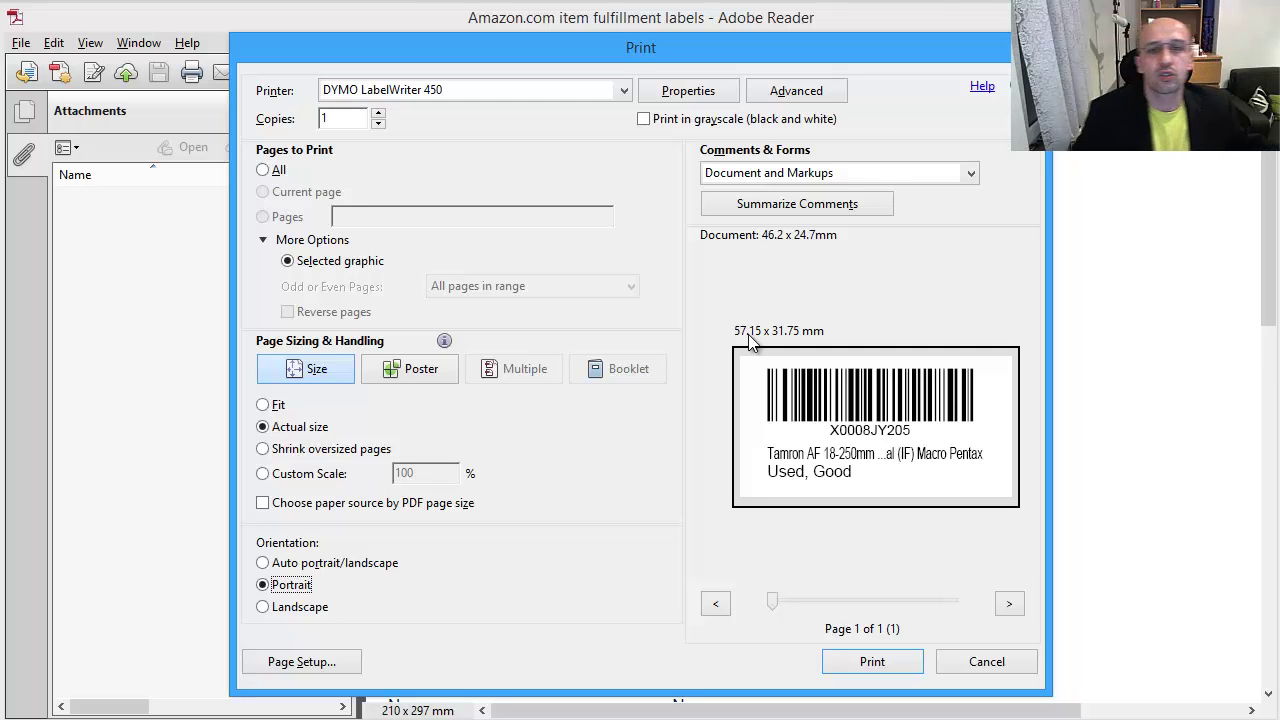
Step: Set the DYMO LabelWriter 450 advanced paper size to 11354 Multi-Purpose
left_click(712, 95)
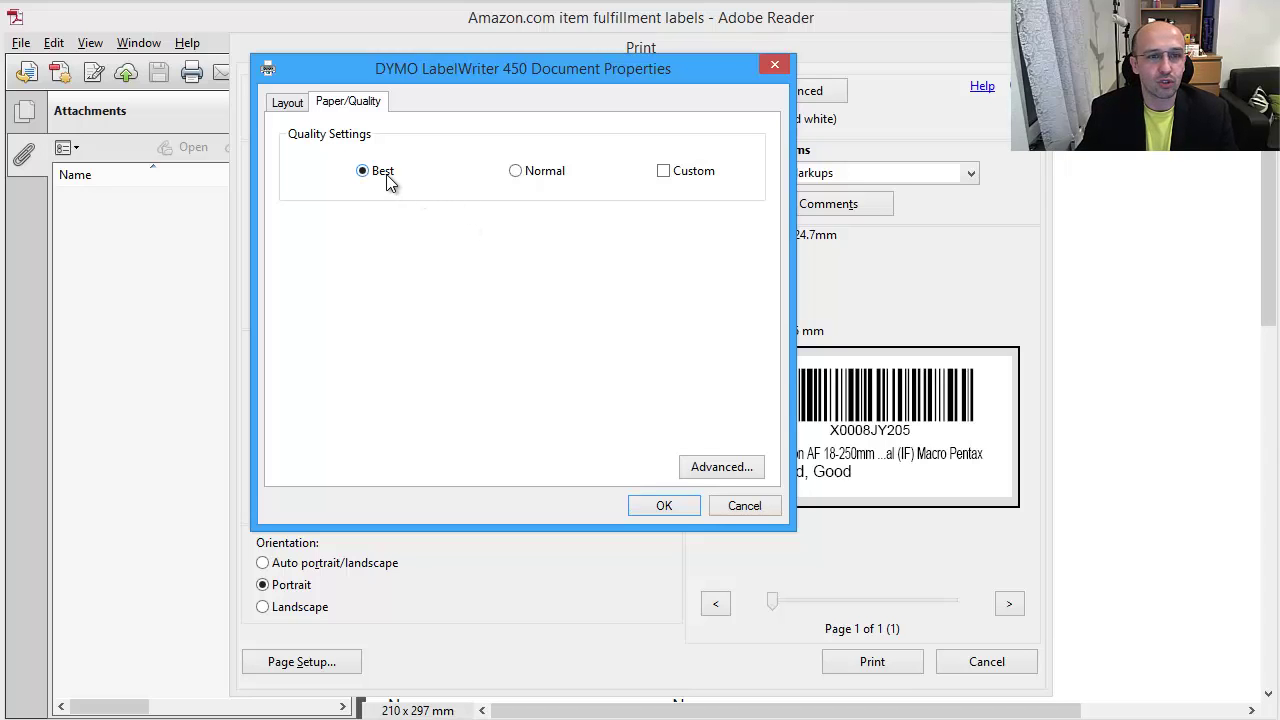
left_click(290, 104)
left_click(340, 106)
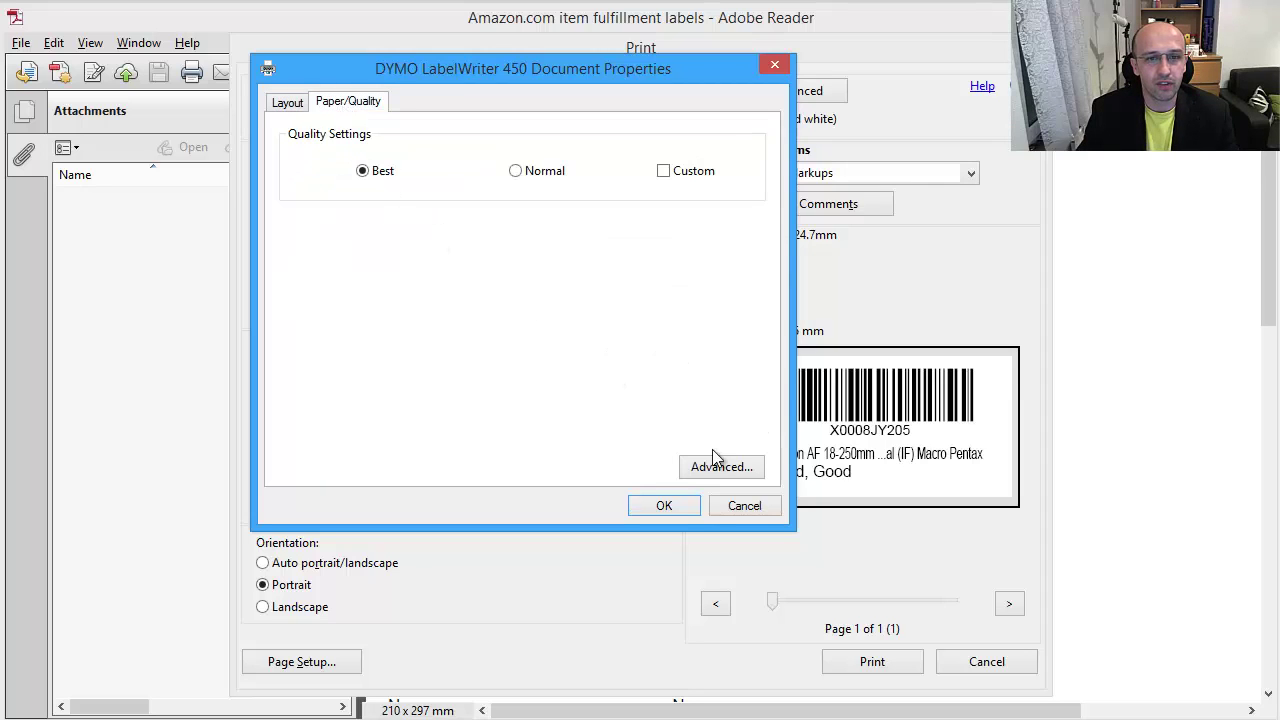
left_click(293, 106)
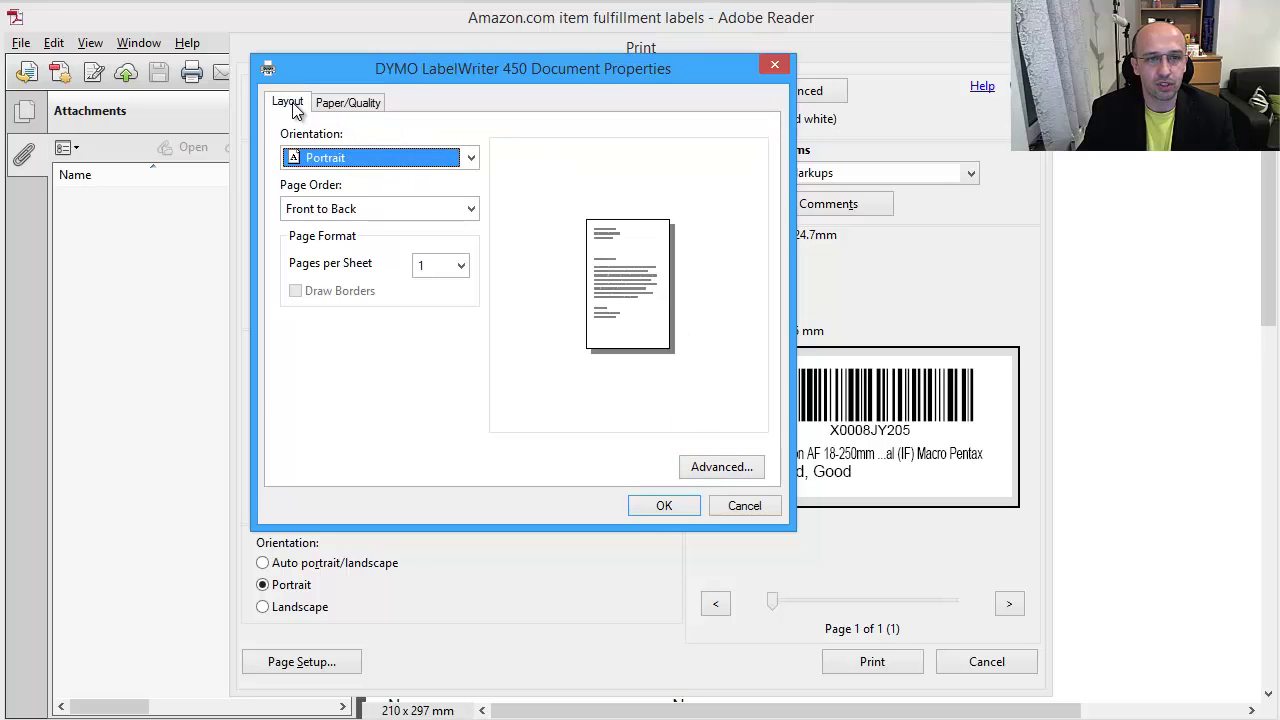
left_click(727, 470)
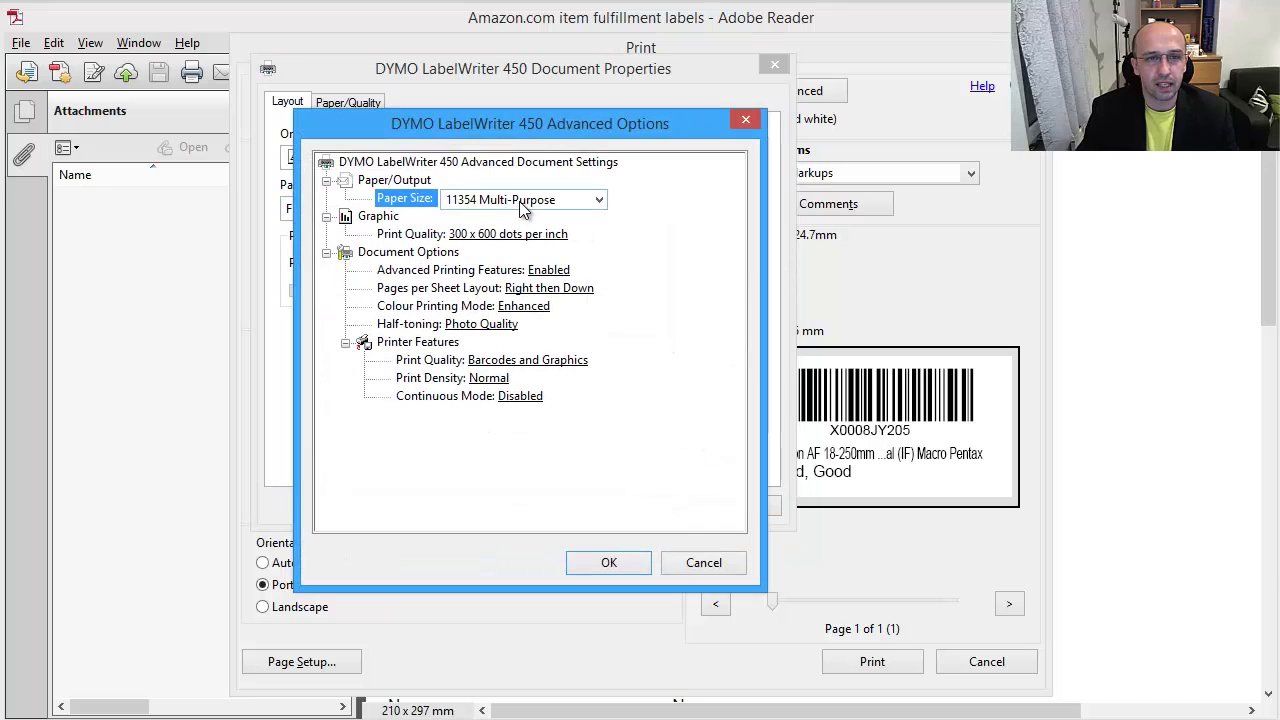
left_click(540, 200)
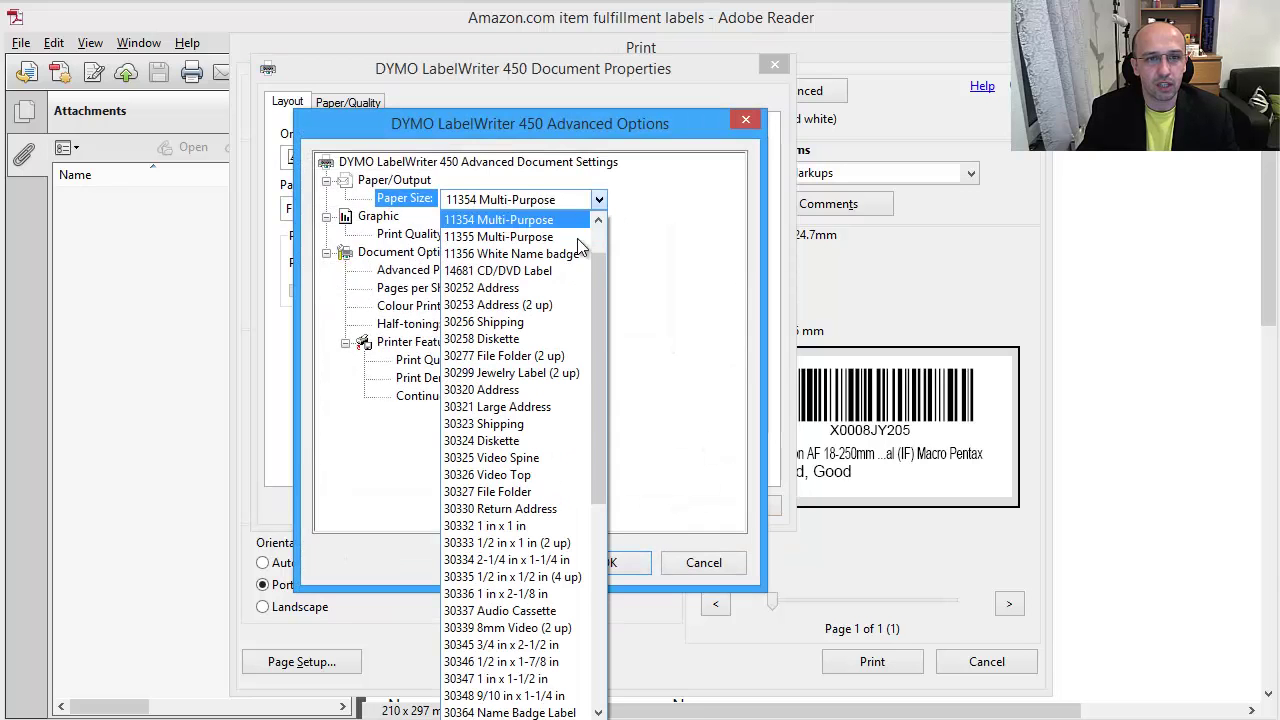
mouse_move(601, 234)
left_mouse_down()
mouse_move(628, 394)
mouse_move(608, 504)
mouse_move(600, 231)
mouse_move(596, 437)
mouse_move(578, 262)
mouse_move(590, 238)
left_mouse_up()
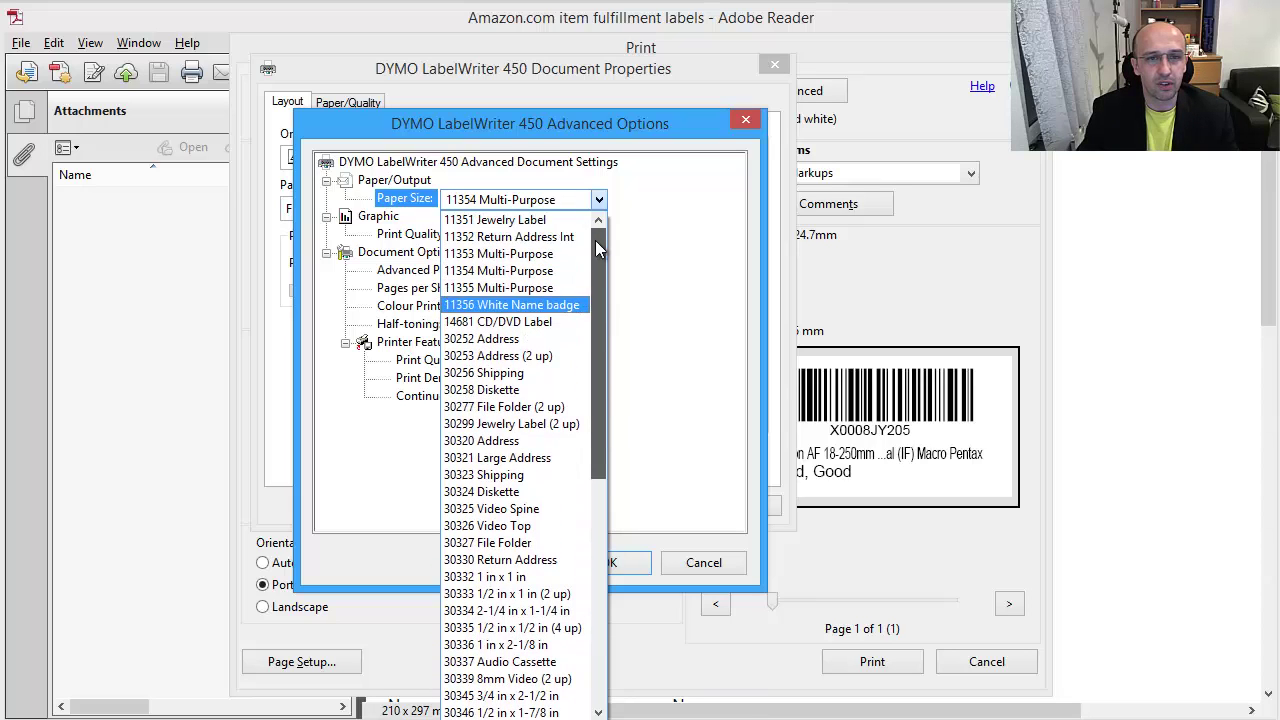
left_click(549, 277)
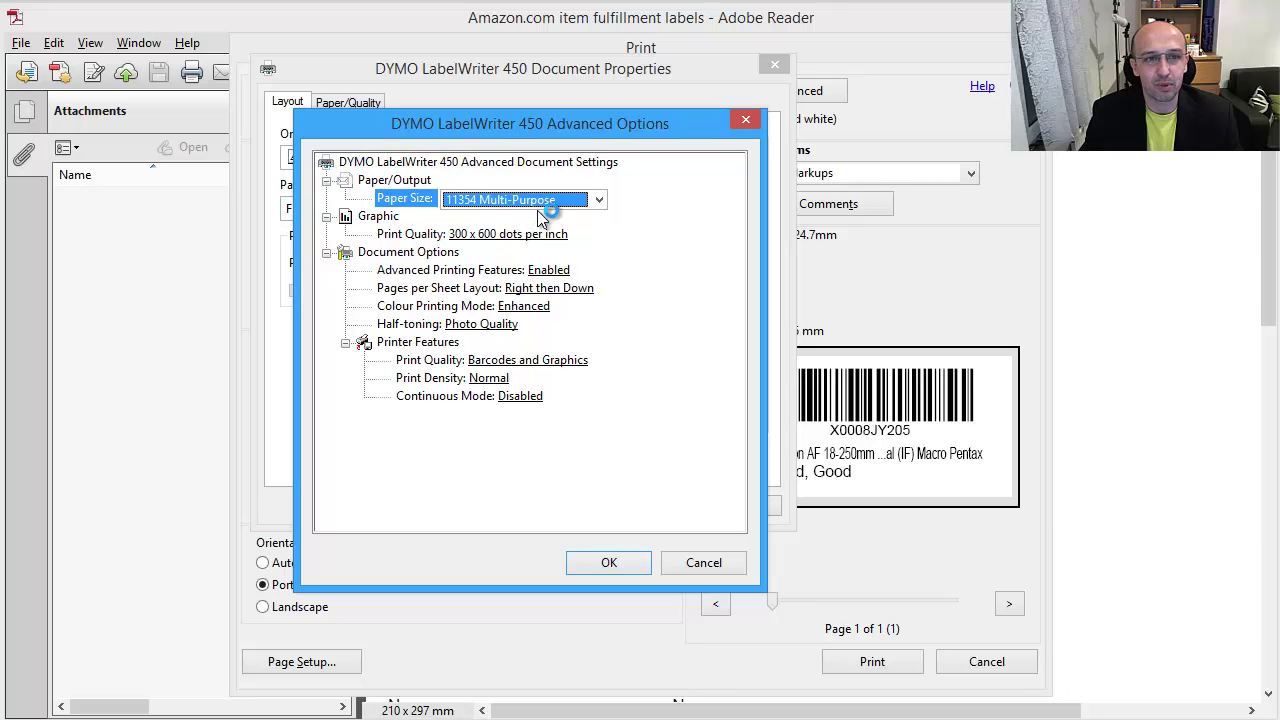
left_click(612, 561)
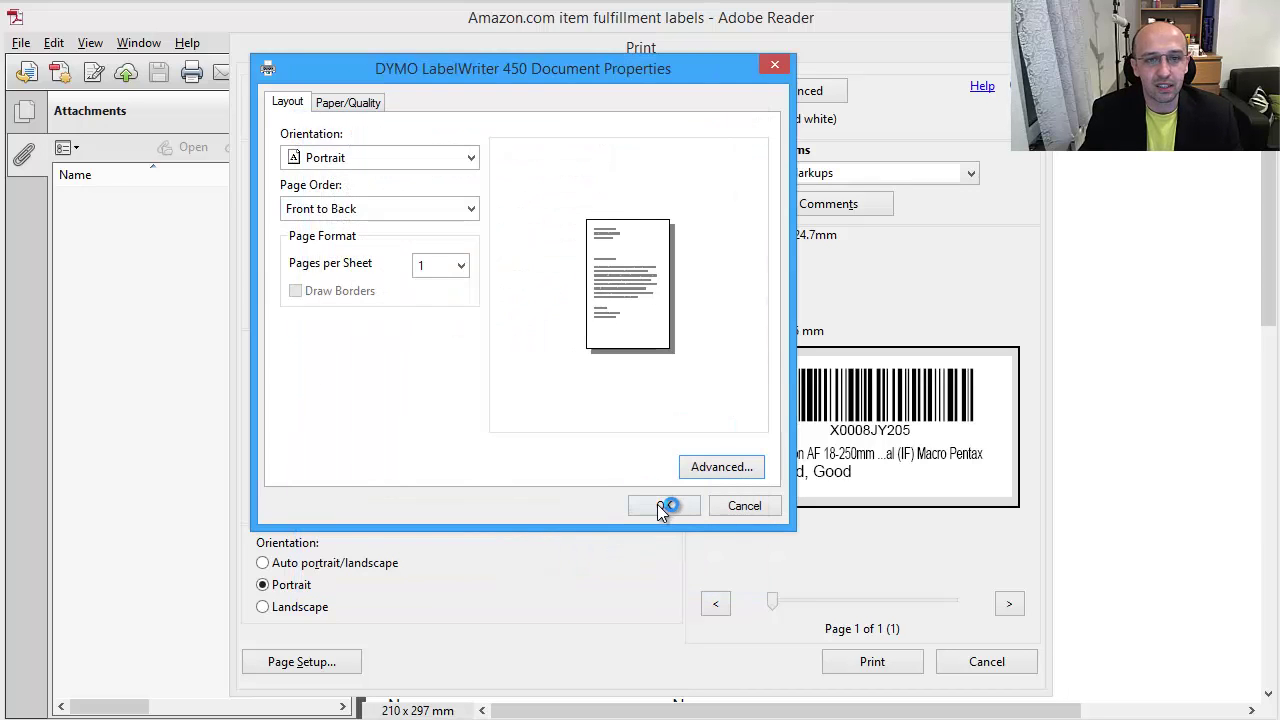
Step: Accept the DYMO properties and print the X0008JY205 label
left_click(661, 506)
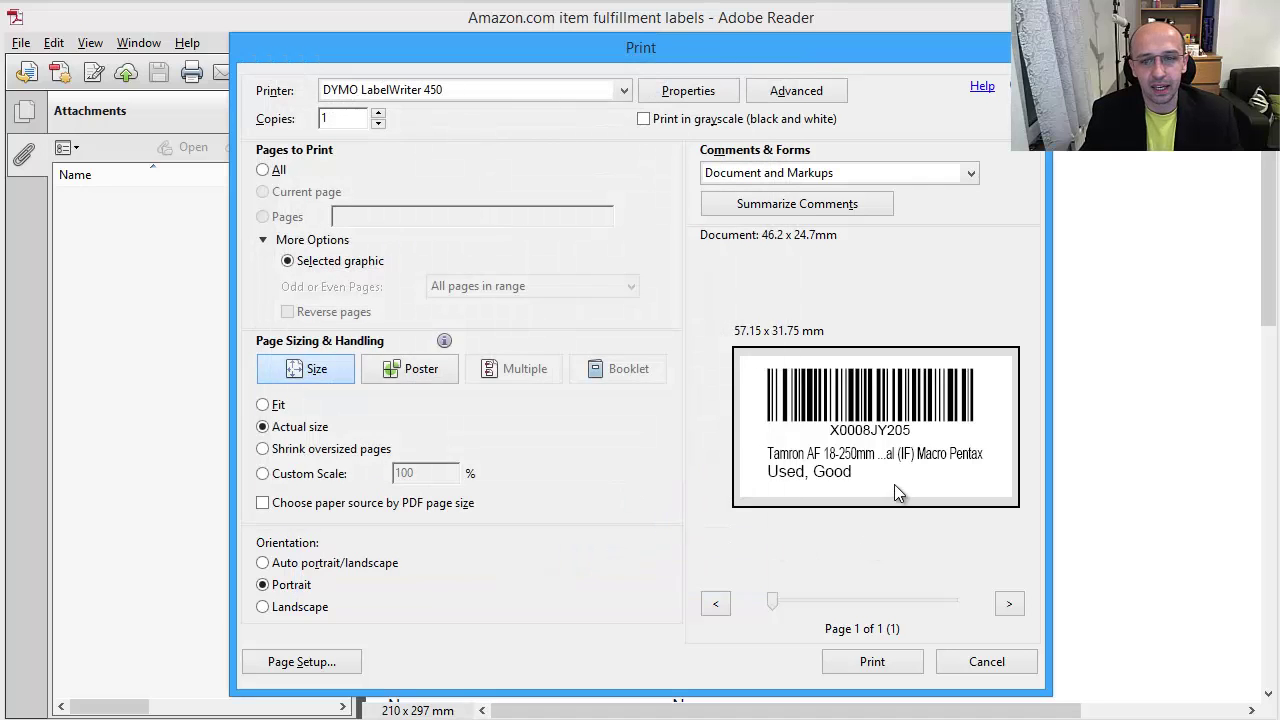
left_click(872, 661)
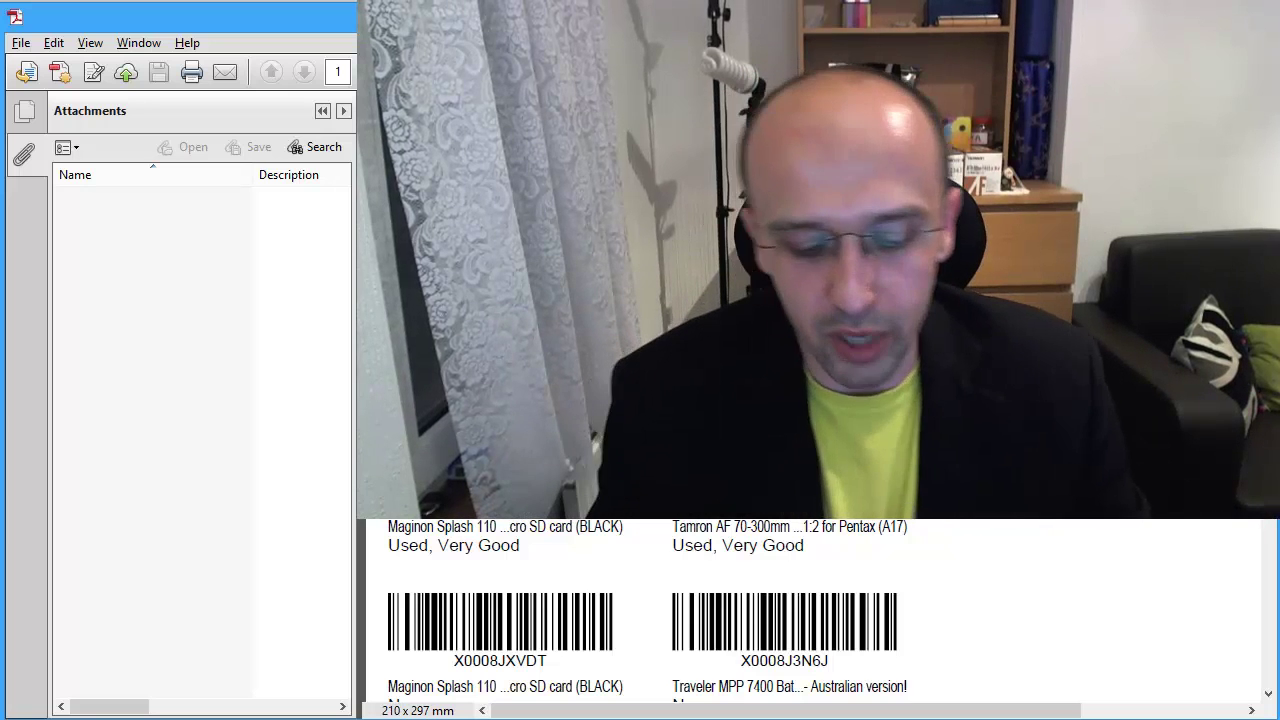
Step: Set the print job to 2 copies and bring up the DYMO Advanced Options
key("ctrl+p")
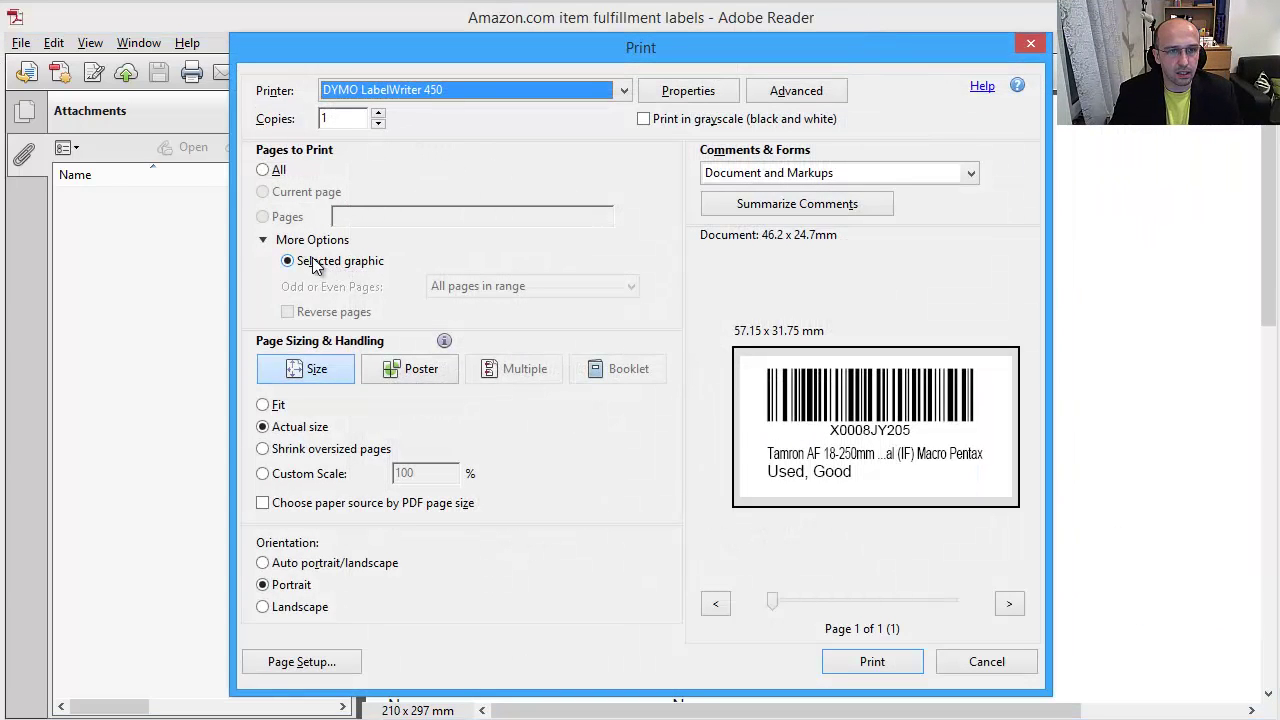
left_click(380, 114)
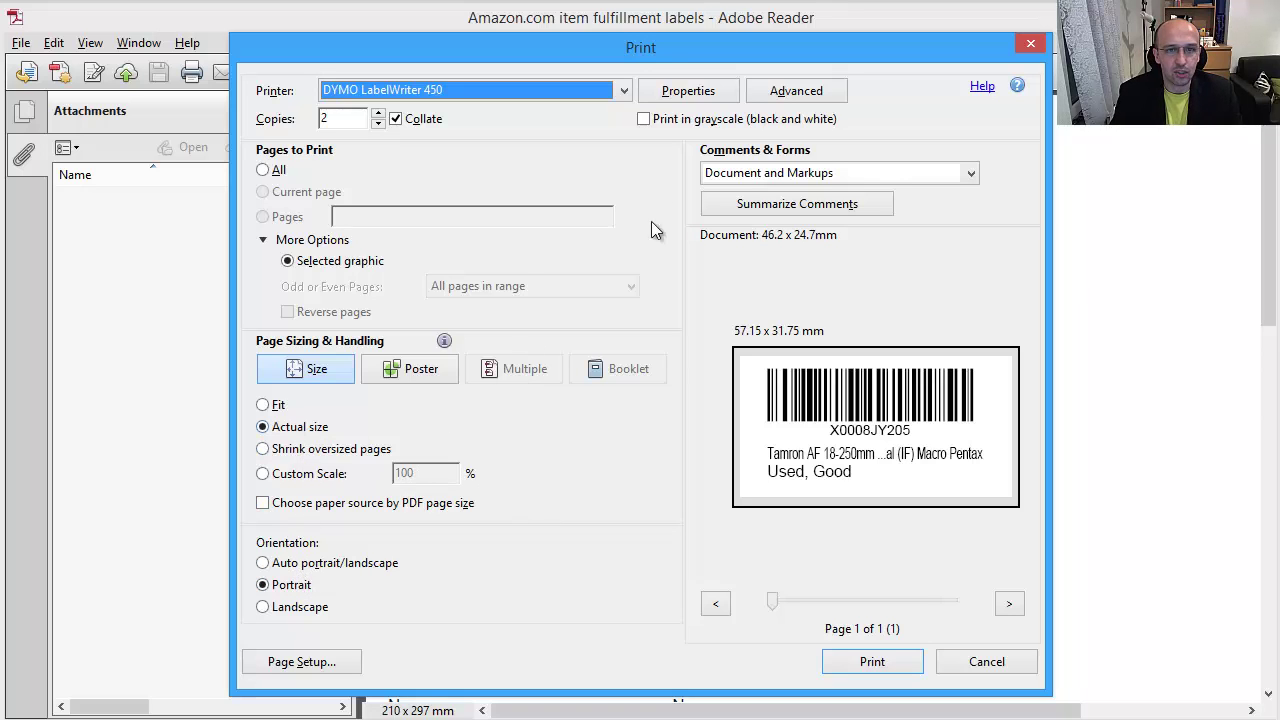
left_click(700, 92)
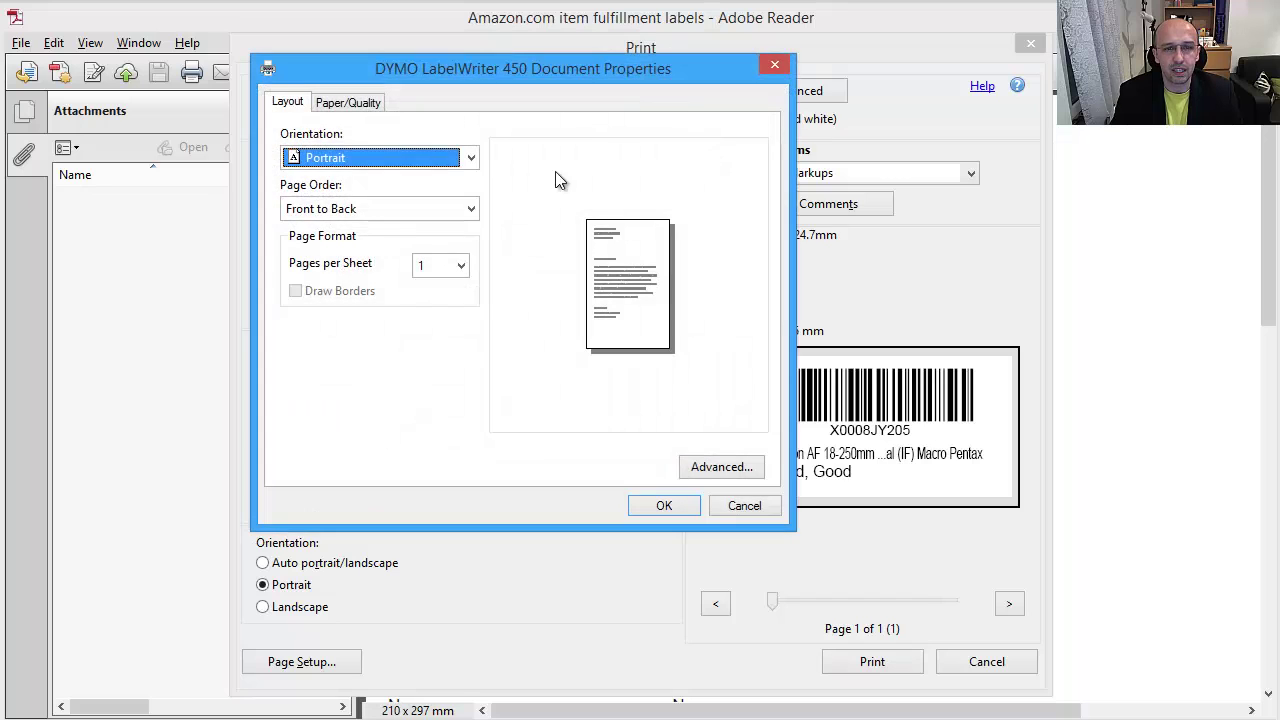
left_click(750, 471)
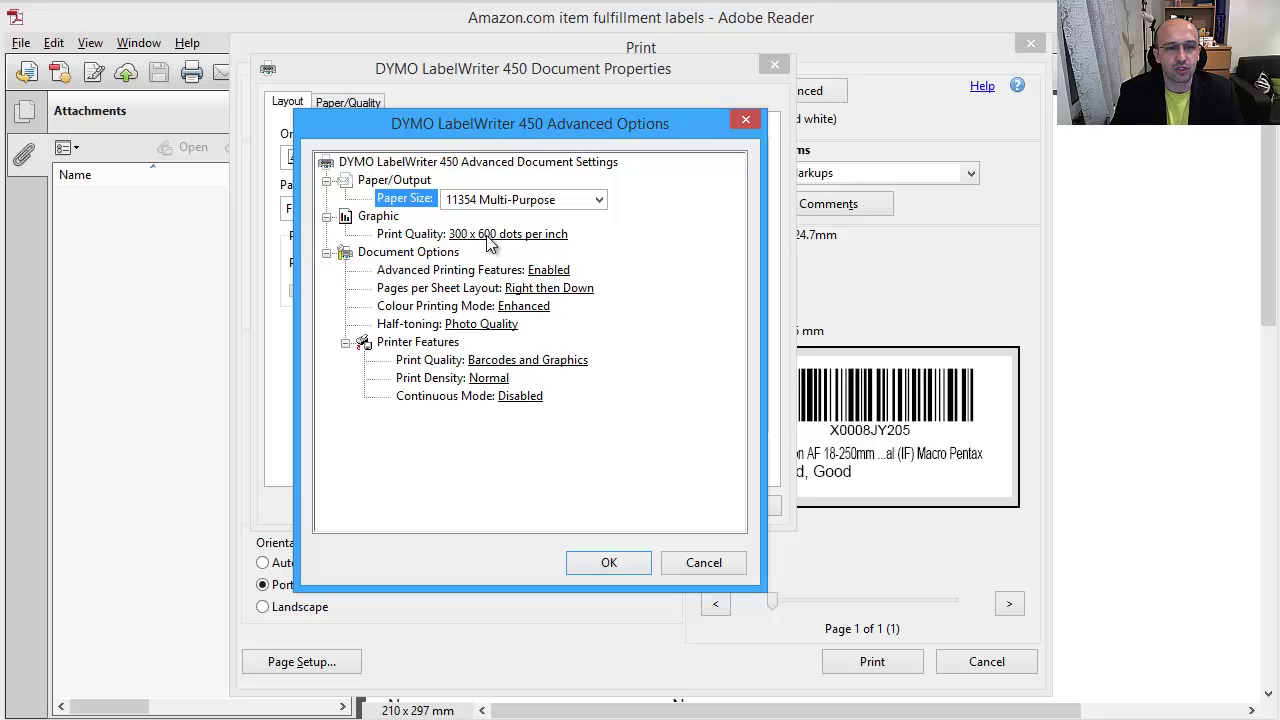
Step: Keep graphics resolution at 300 x 600 dpi and print quality at Barcodes and Graphics
left_click(490, 236)
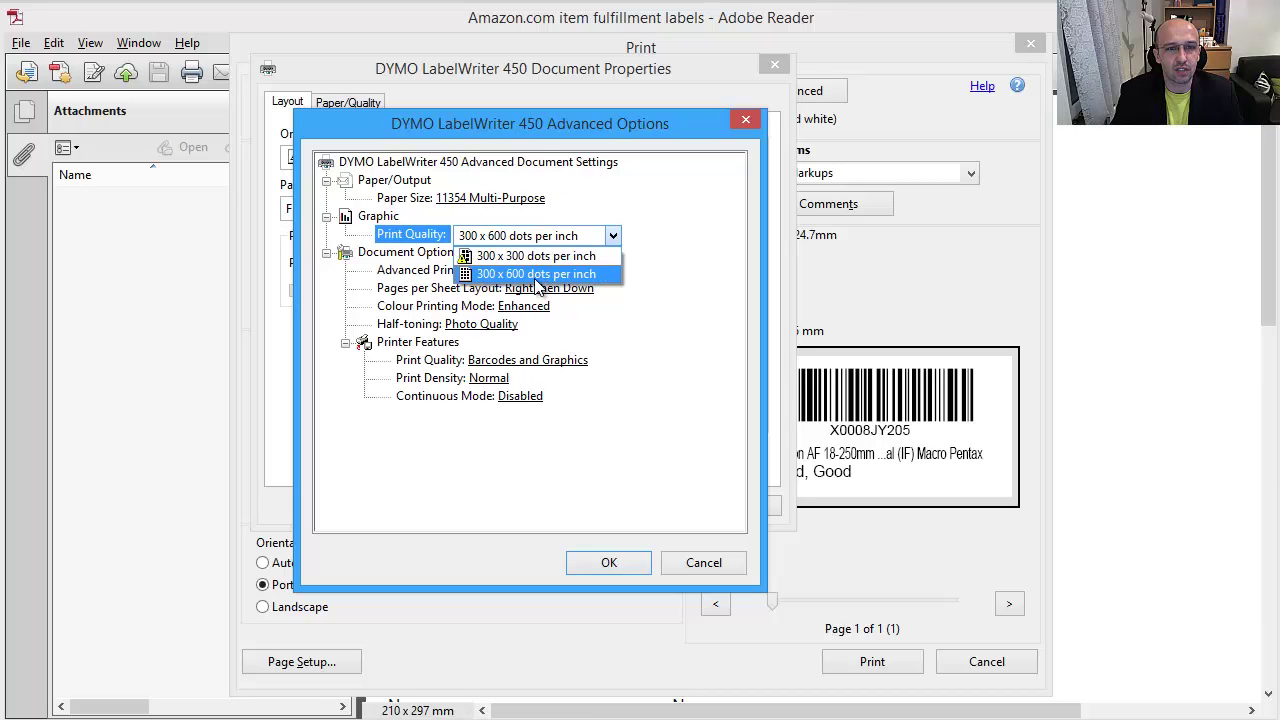
left_click(533, 275)
left_click(540, 238)
left_click(533, 258)
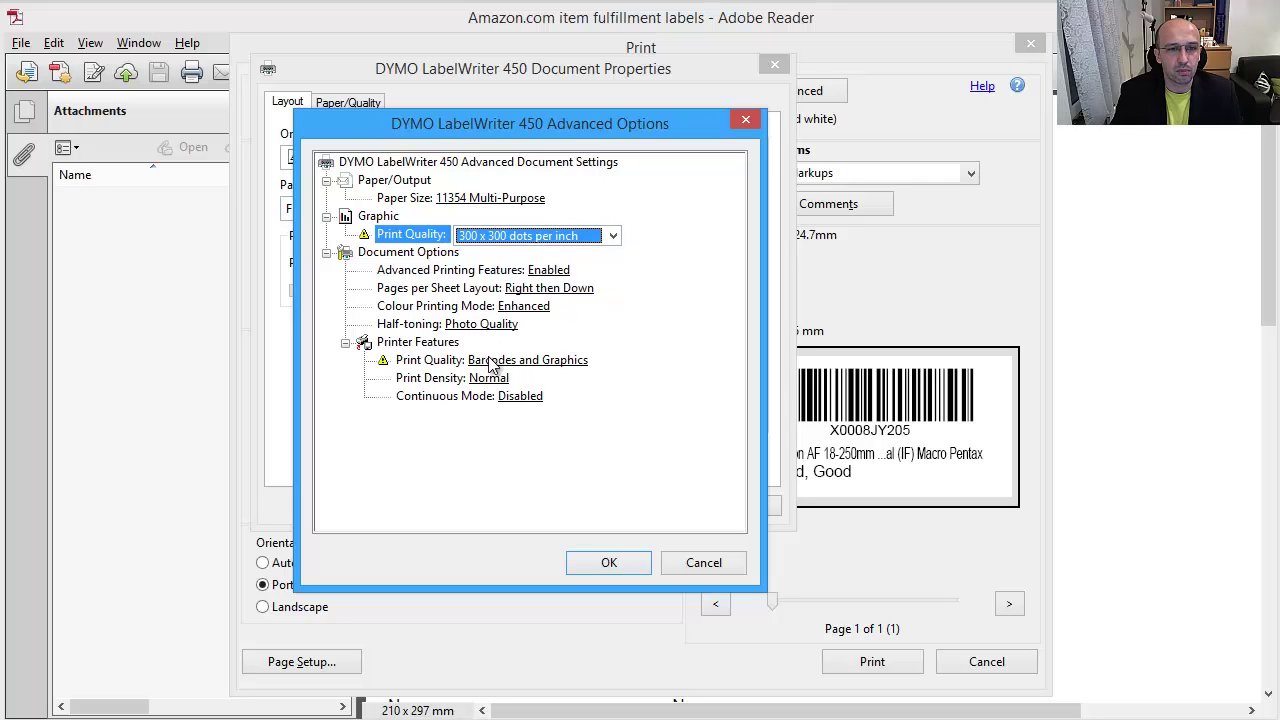
left_click(535, 368)
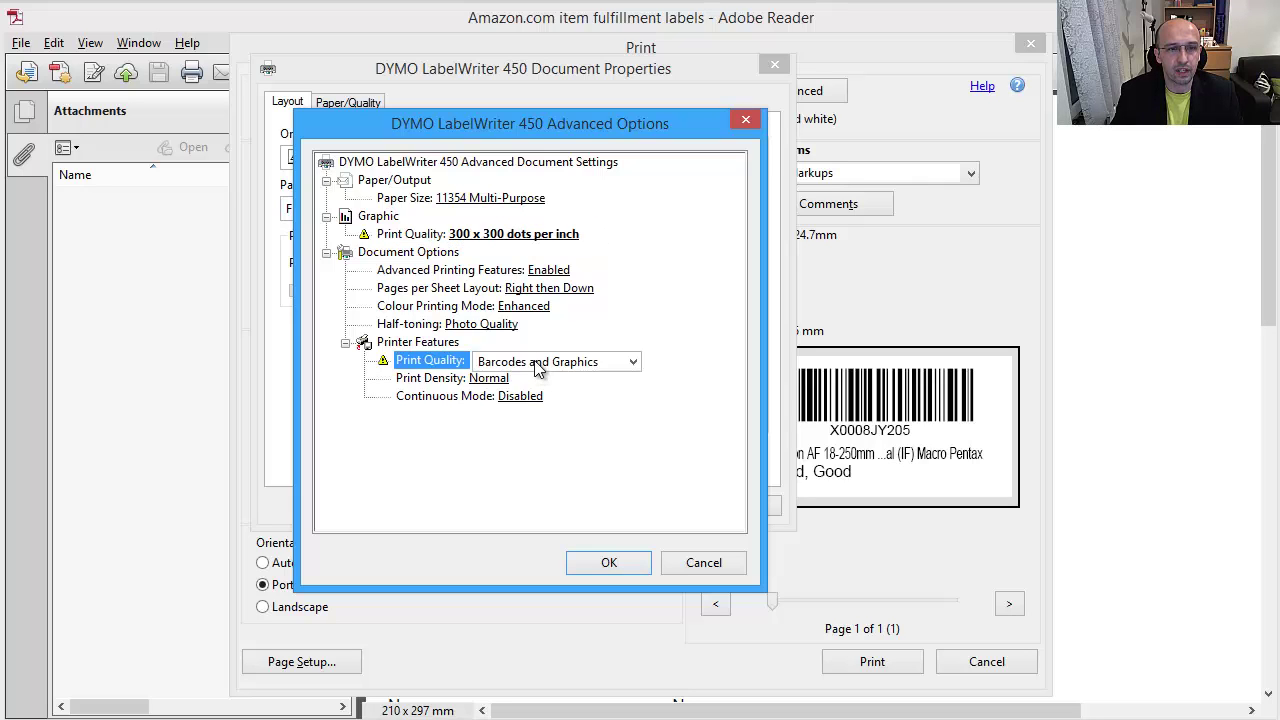
left_click(537, 365)
left_click(555, 377)
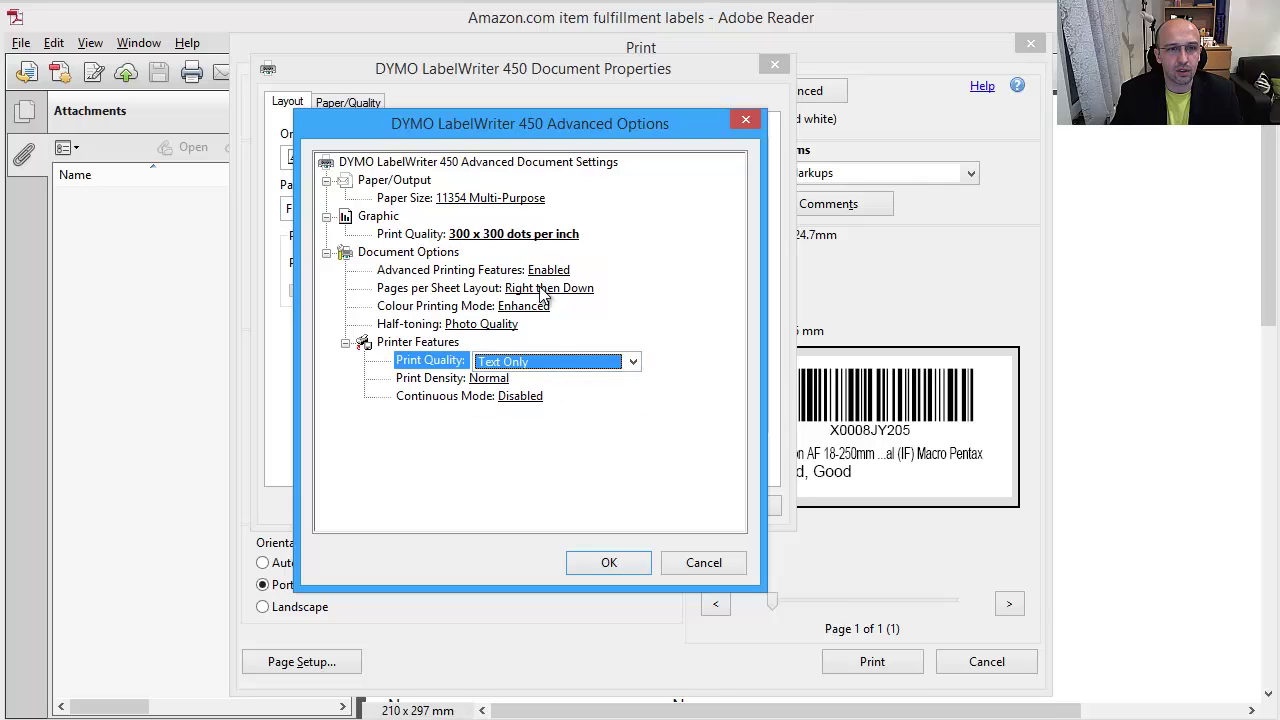
left_click(552, 361)
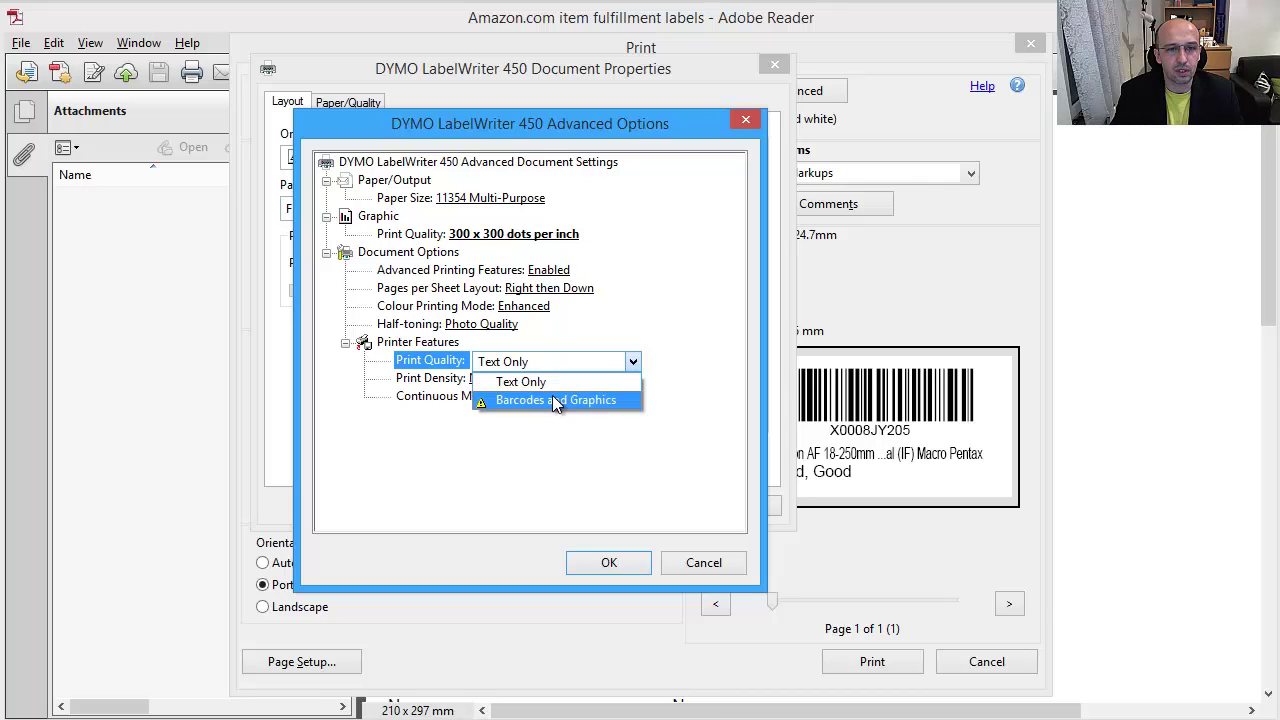
left_click(552, 395)
left_click(535, 236)
left_click(537, 238)
left_click(538, 276)
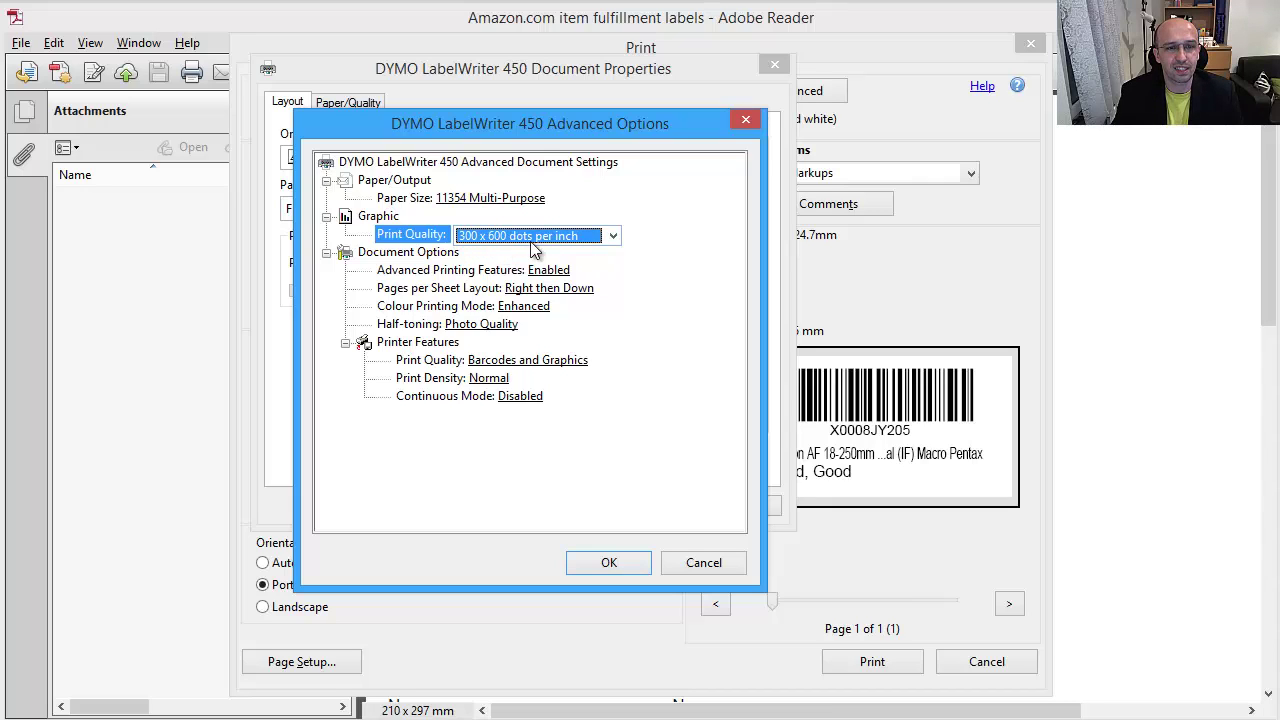
left_click(609, 563)
Step: Keep print density at Normal and confirm the DYMO printer properties
left_click(350, 102)
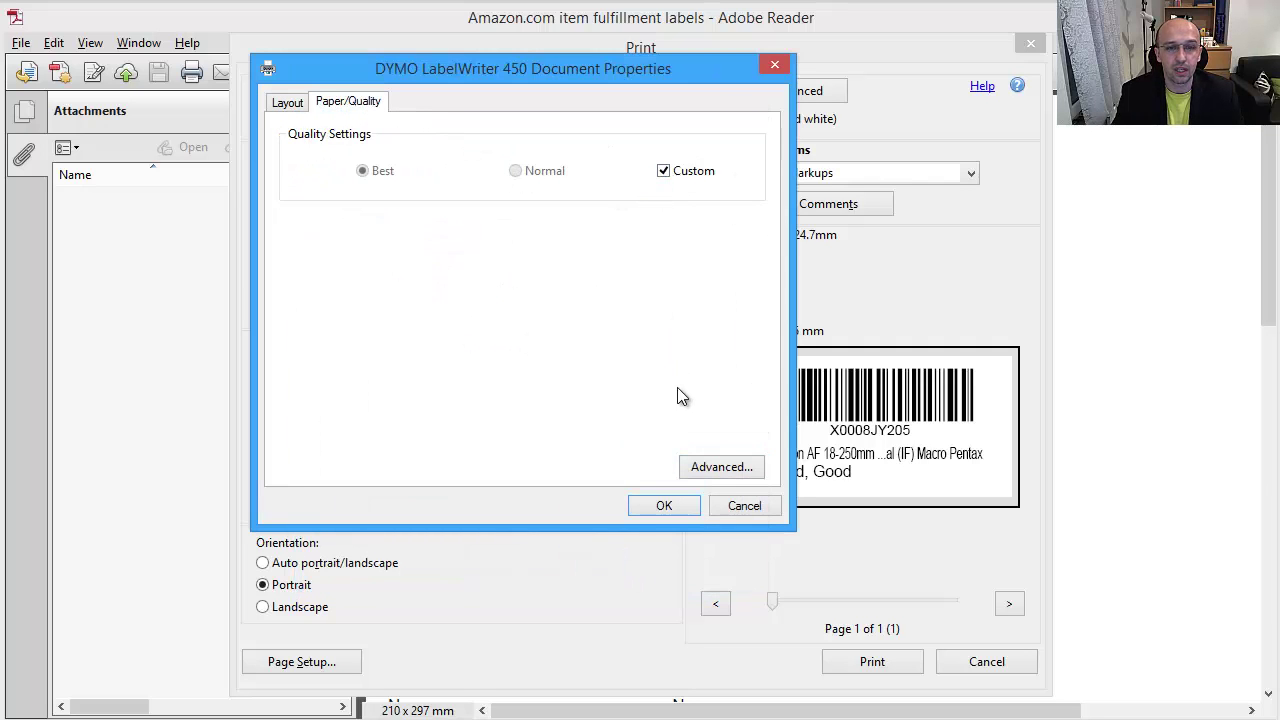
left_click(719, 469)
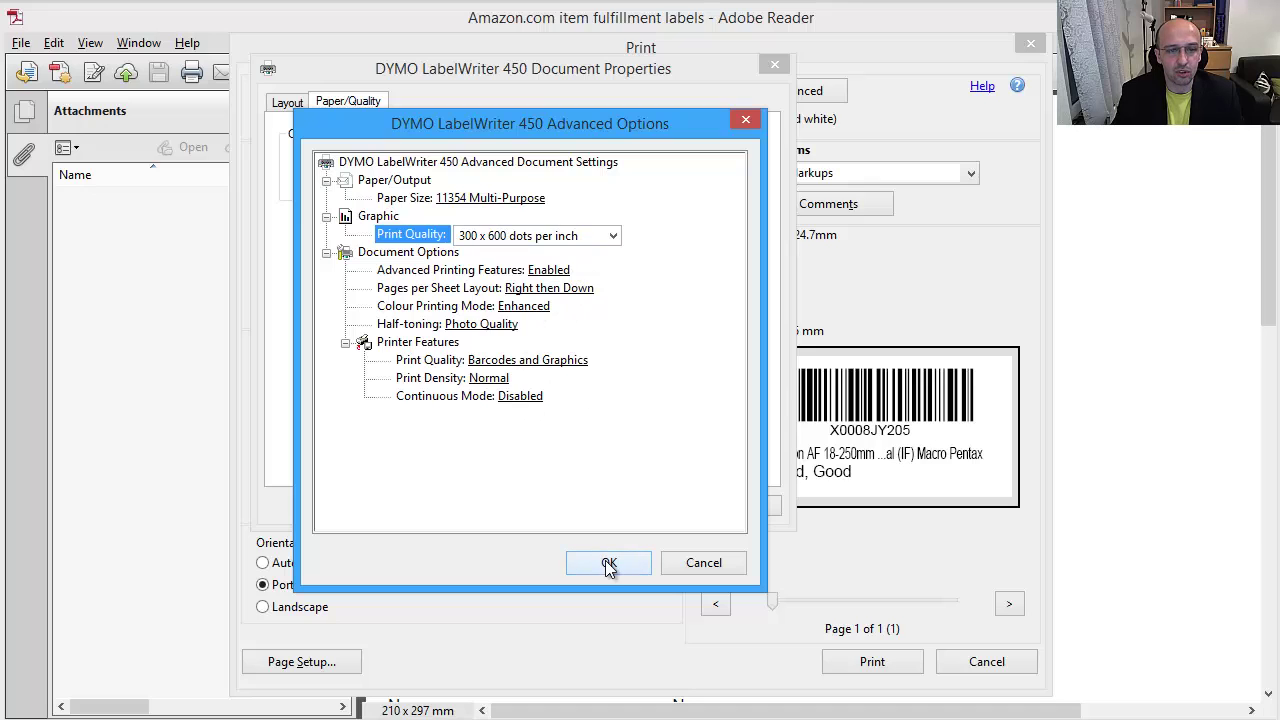
left_click(492, 380)
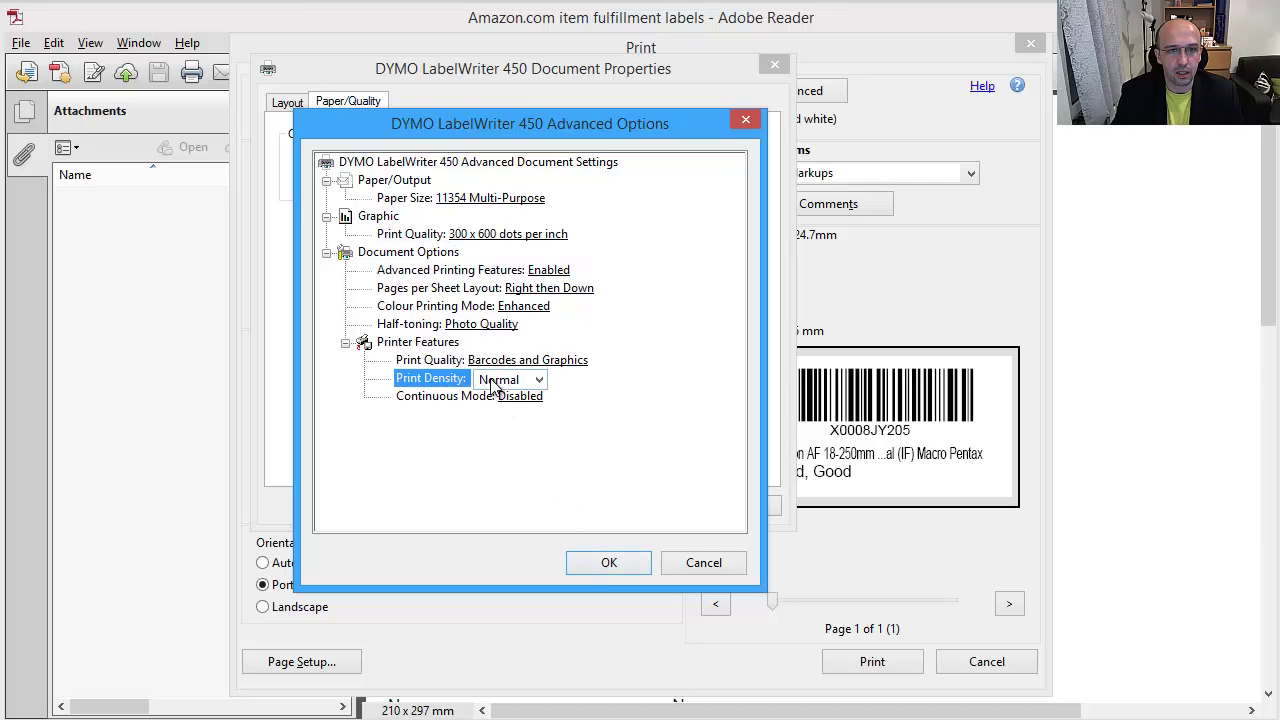
left_click(493, 382)
left_click(609, 379)
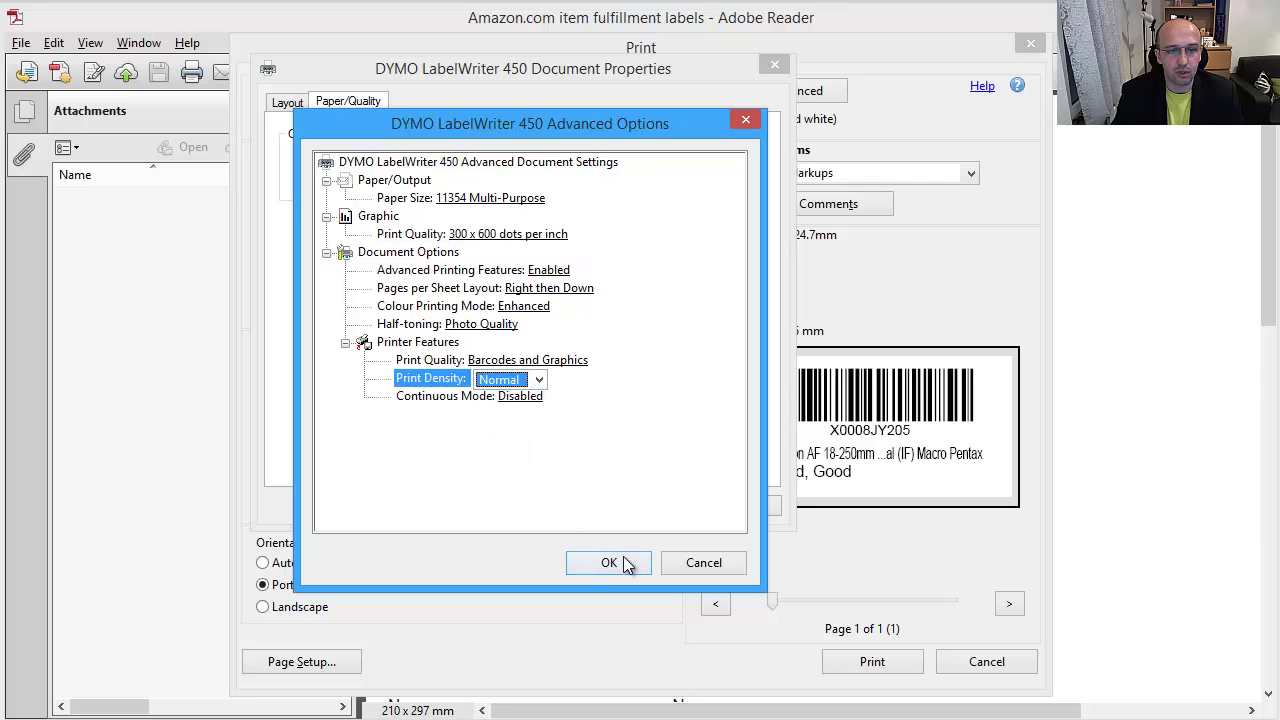
left_click(609, 563)
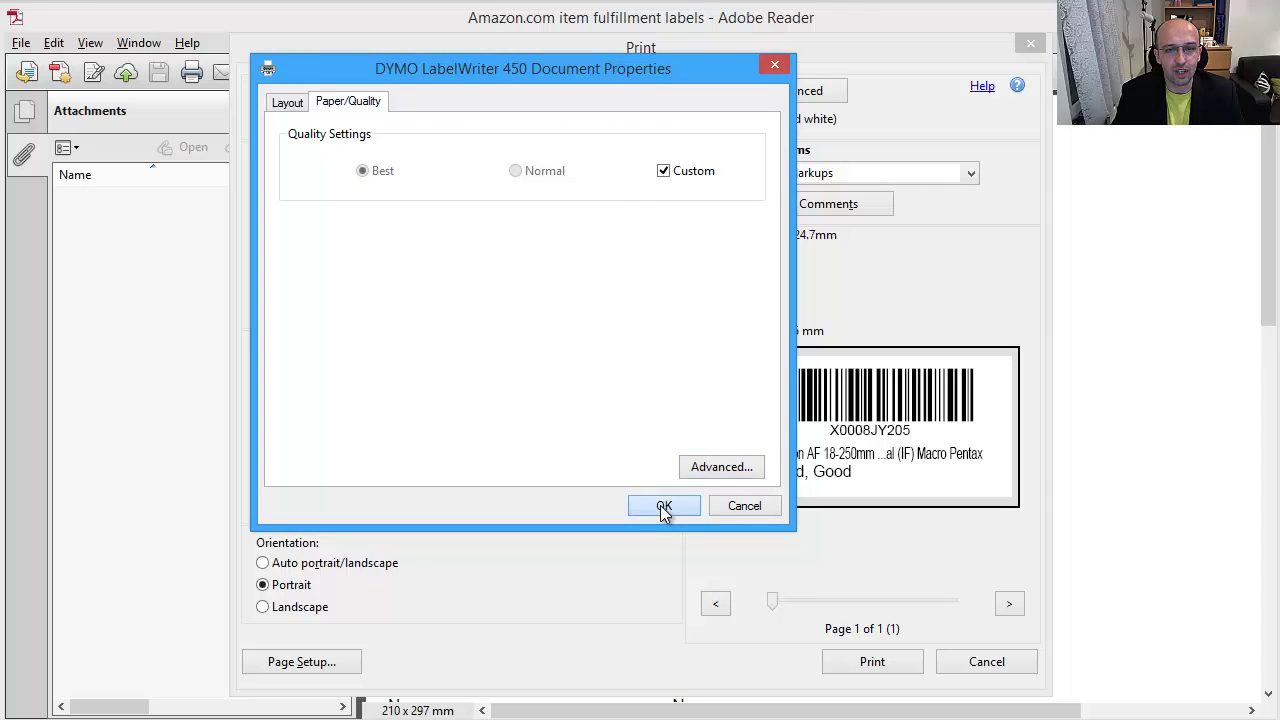
left_click(664, 506)
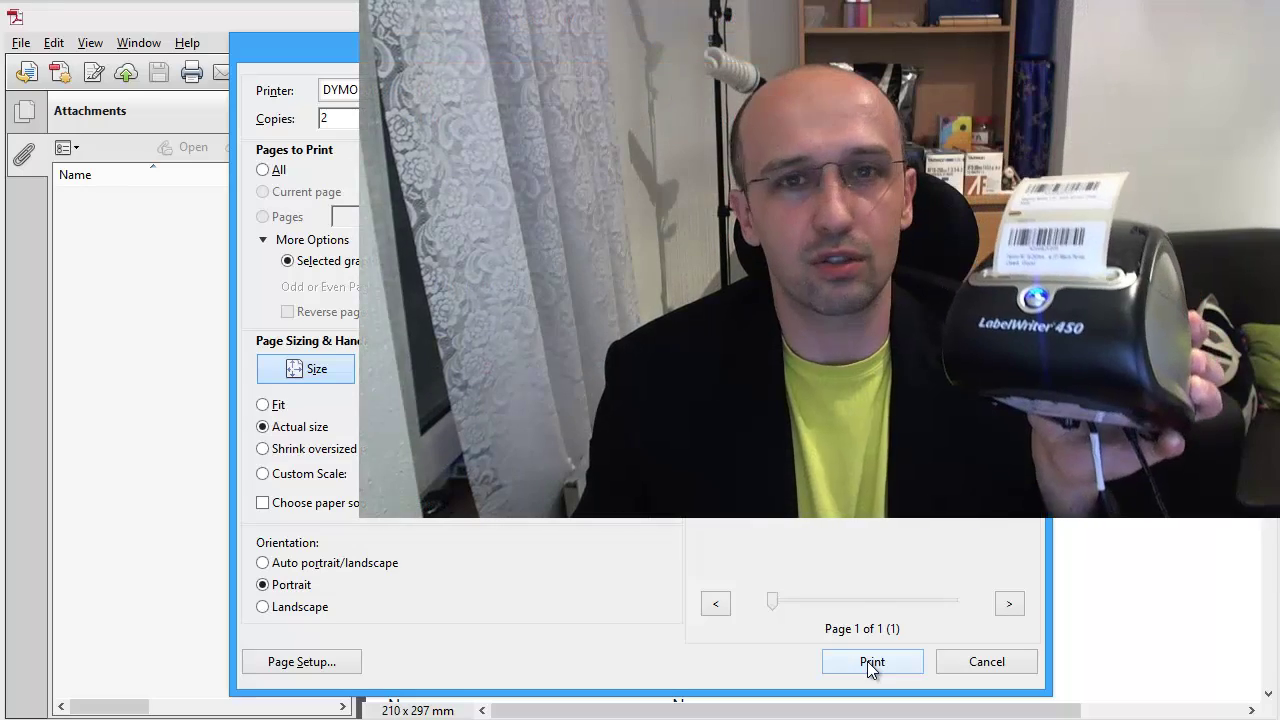
Step: Print two copies of the X0008JY205 label on the DYMO LabelWriter 450
left_click(869, 662)
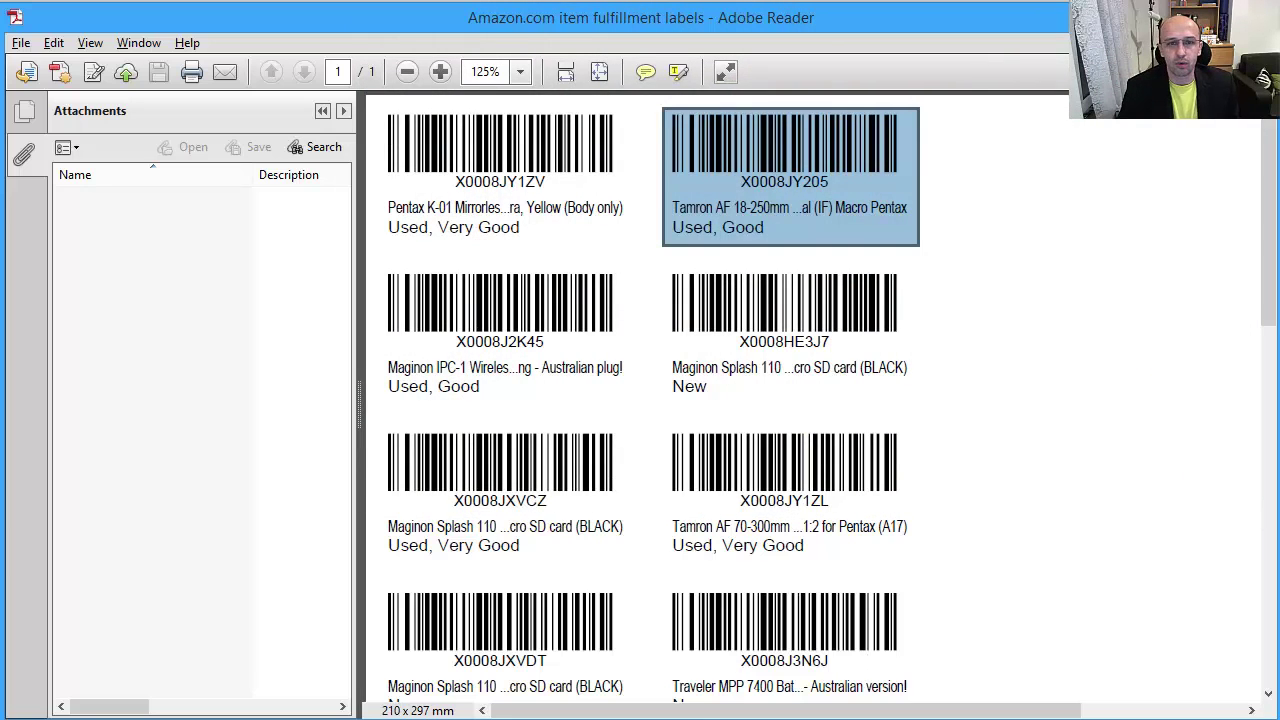
Step: Snapshot-select the Maginon Splash 110 label with barcode X0008HE3J7
left_click_drag(664, 265, 919, 413)
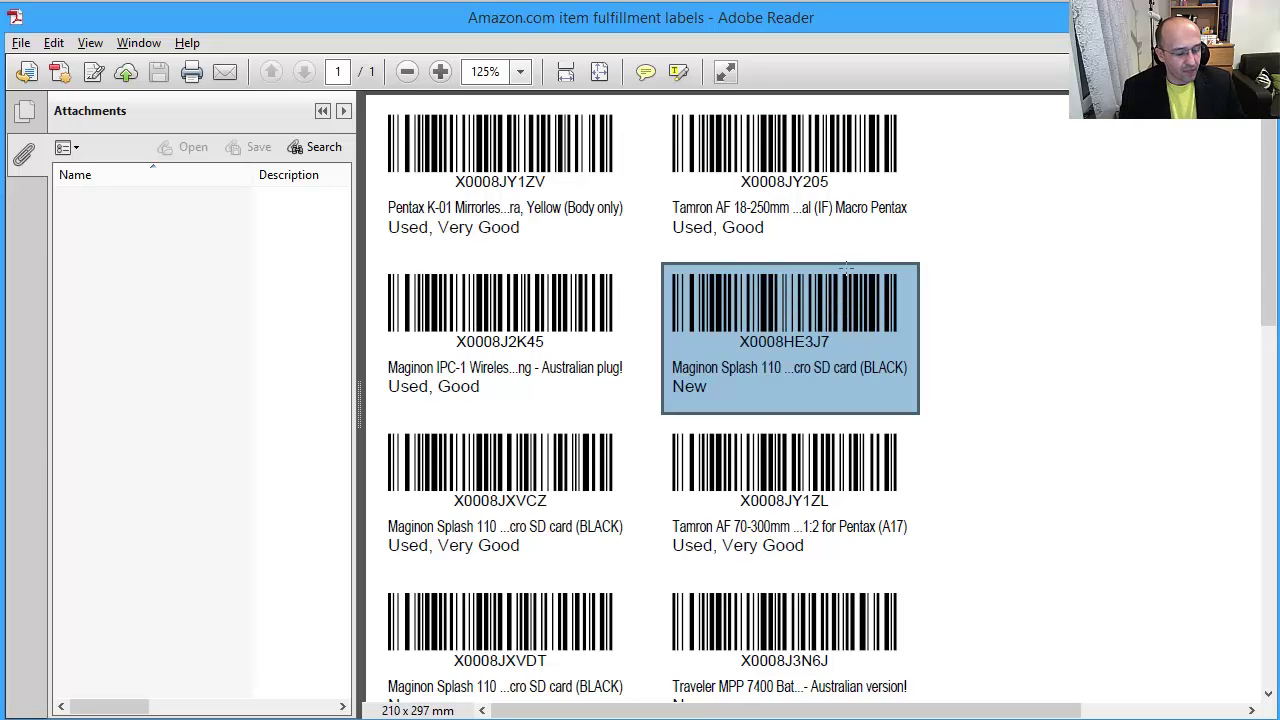